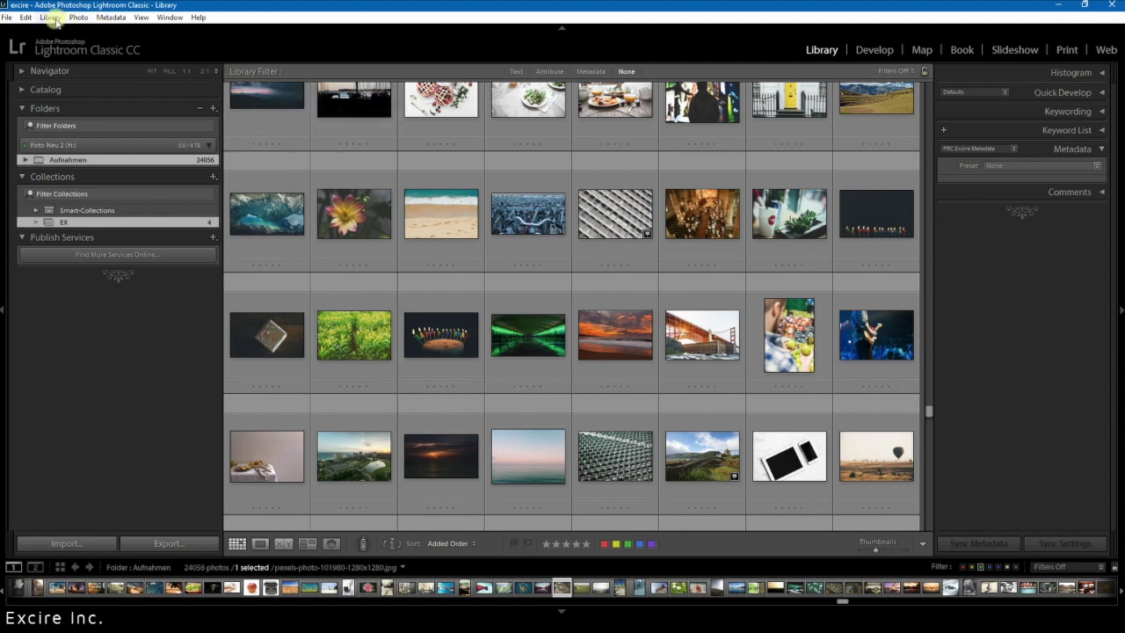
# - Launch Excire's Search by Example Photo from Library > Plug-in Extras for the selected photo
pyautogui.click(55, 19)
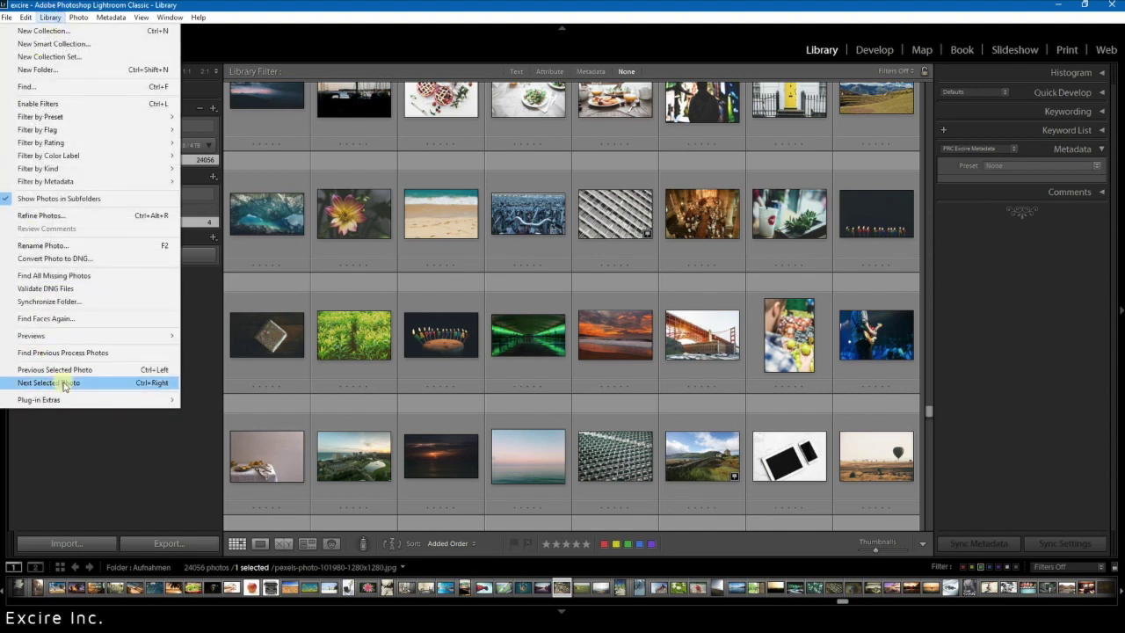
pyautogui.moveTo(71, 401)
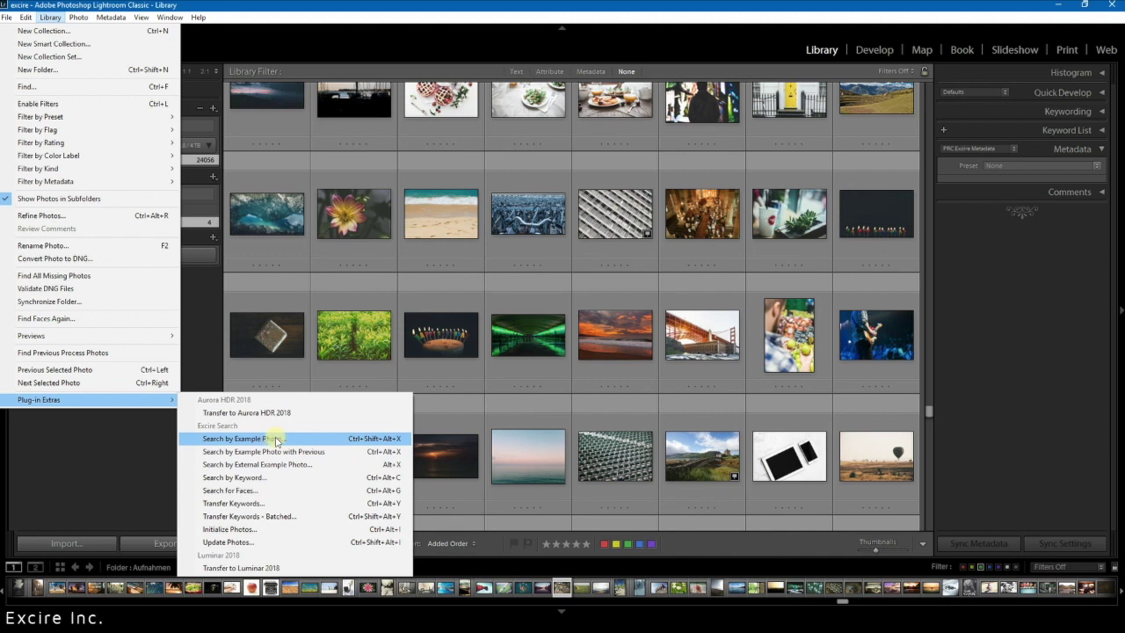
pyautogui.click(276, 441)
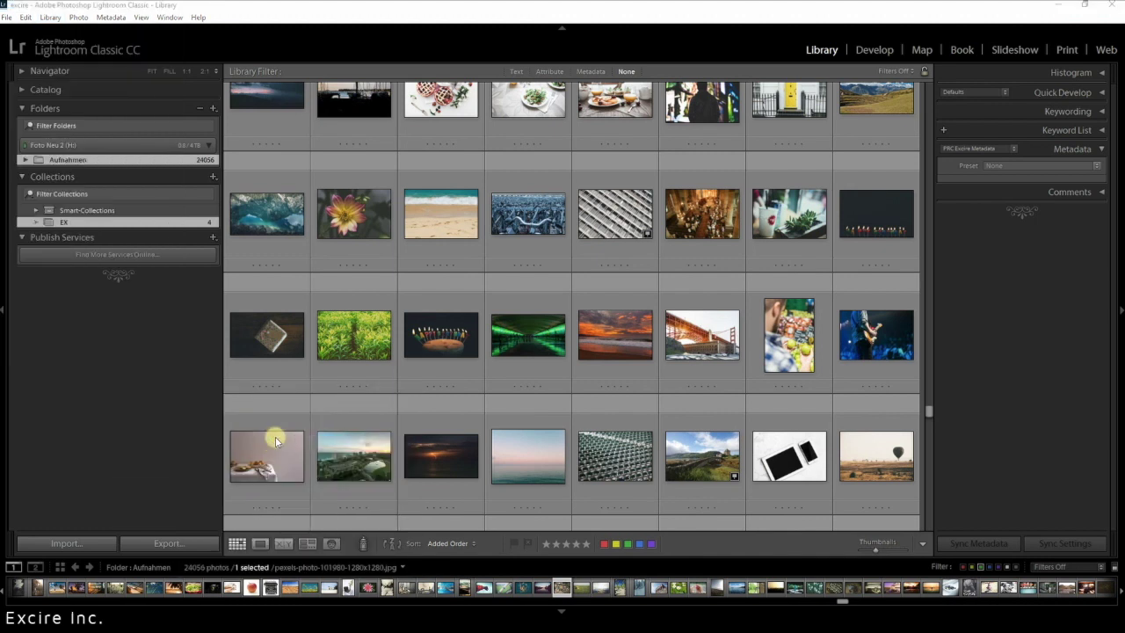
# - Cancel the example-photo search and switch the grid to the four-photo EX collection
pyautogui.moveTo(736, 138); pyautogui.dragTo(638, 98)
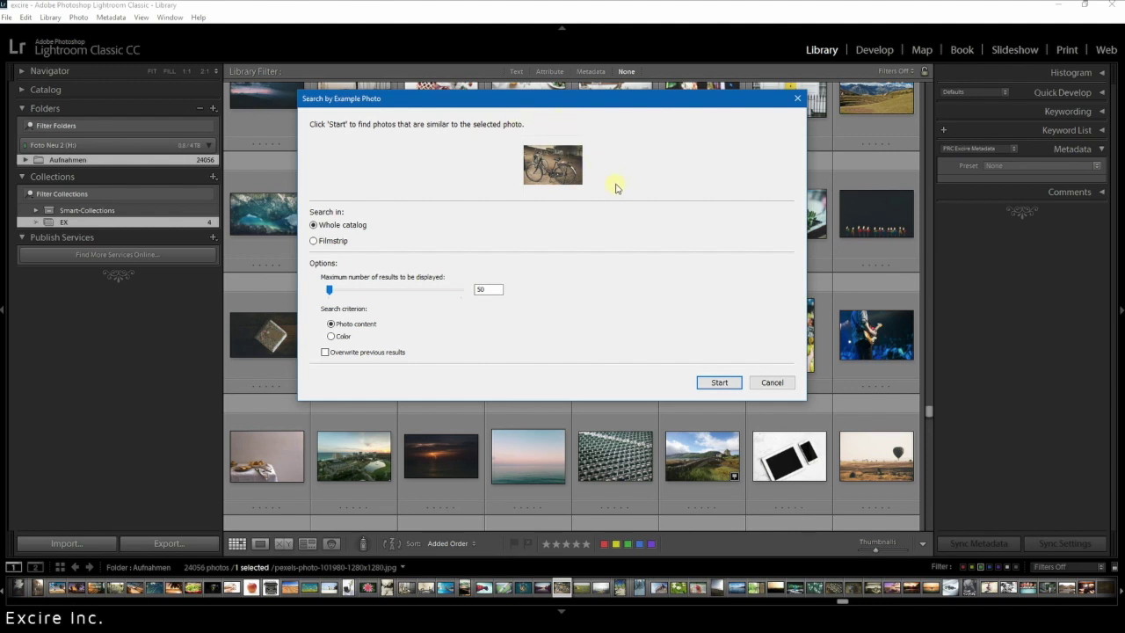
pyautogui.click(791, 382)
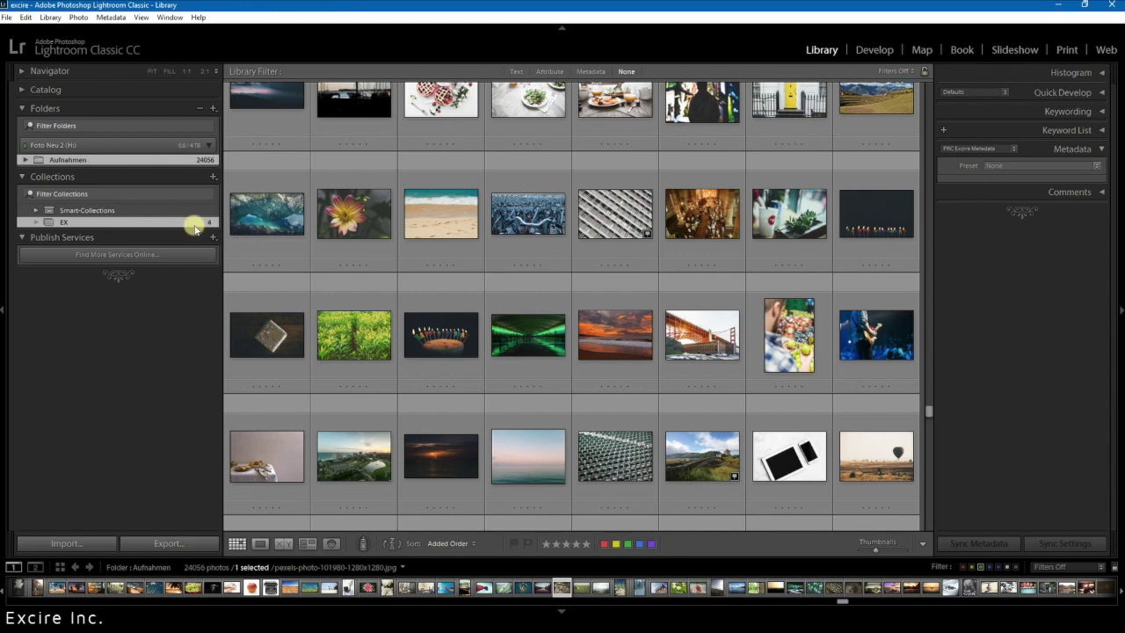
pyautogui.click(103, 224)
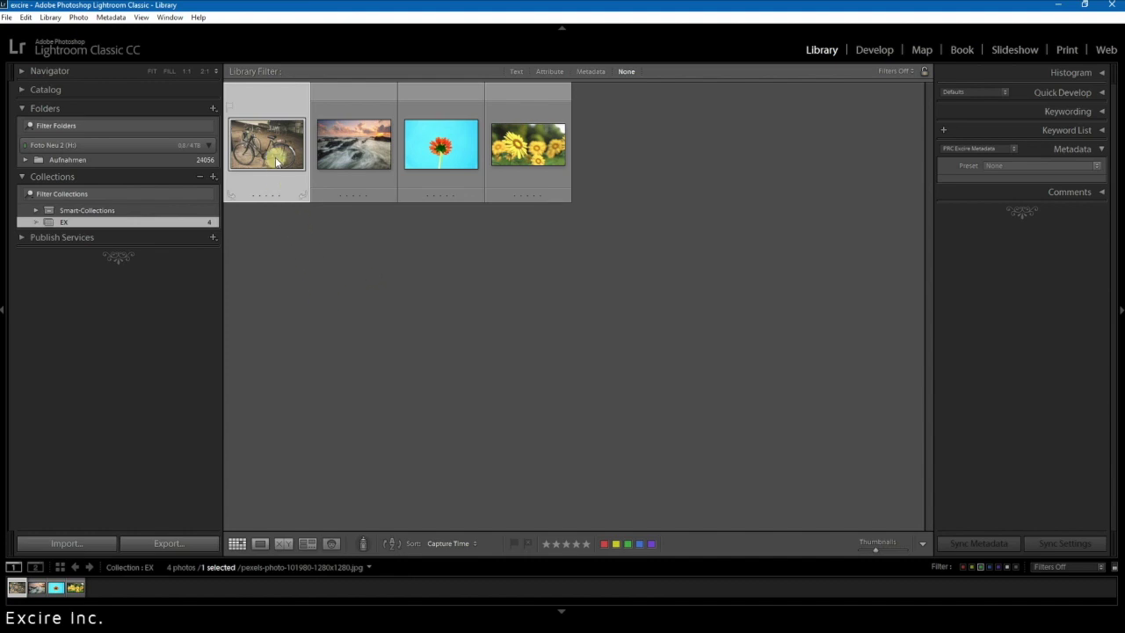
pyautogui.click(51, 17)
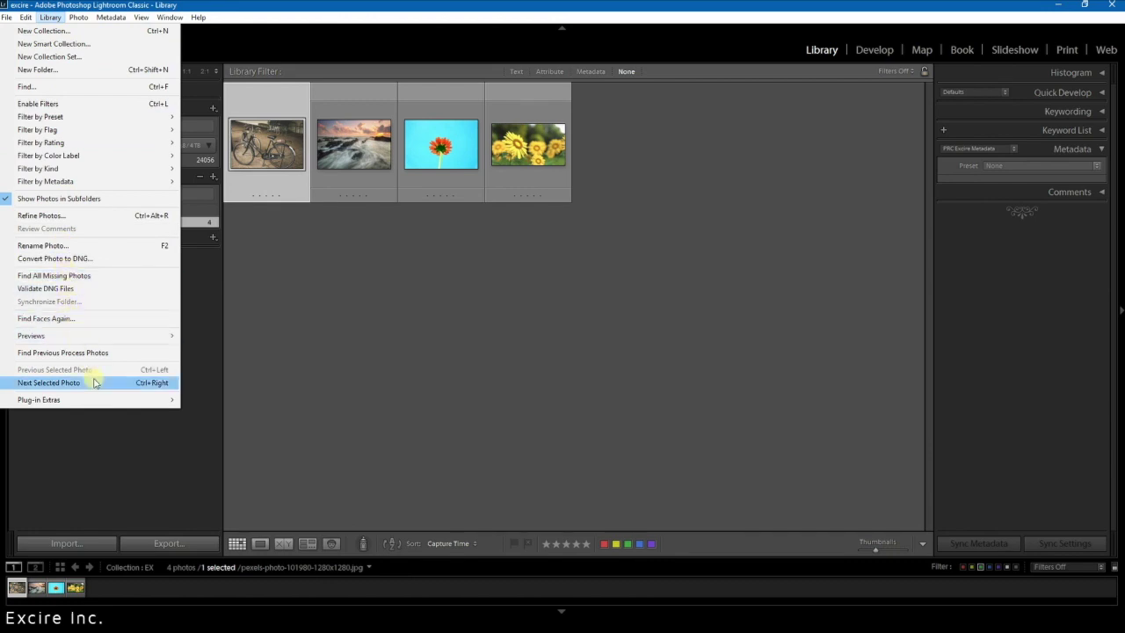
# - Open Search by Example Photo with the bicycle photo as the example, searching the whole catalog
pyautogui.moveTo(94, 399)
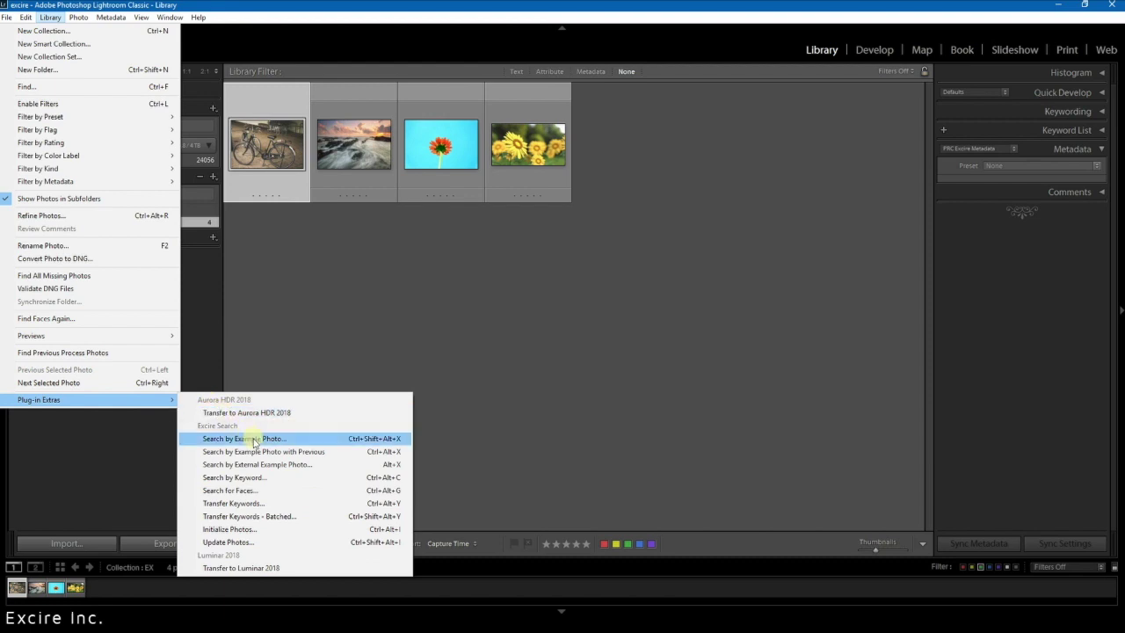
pyautogui.click(387, 440)
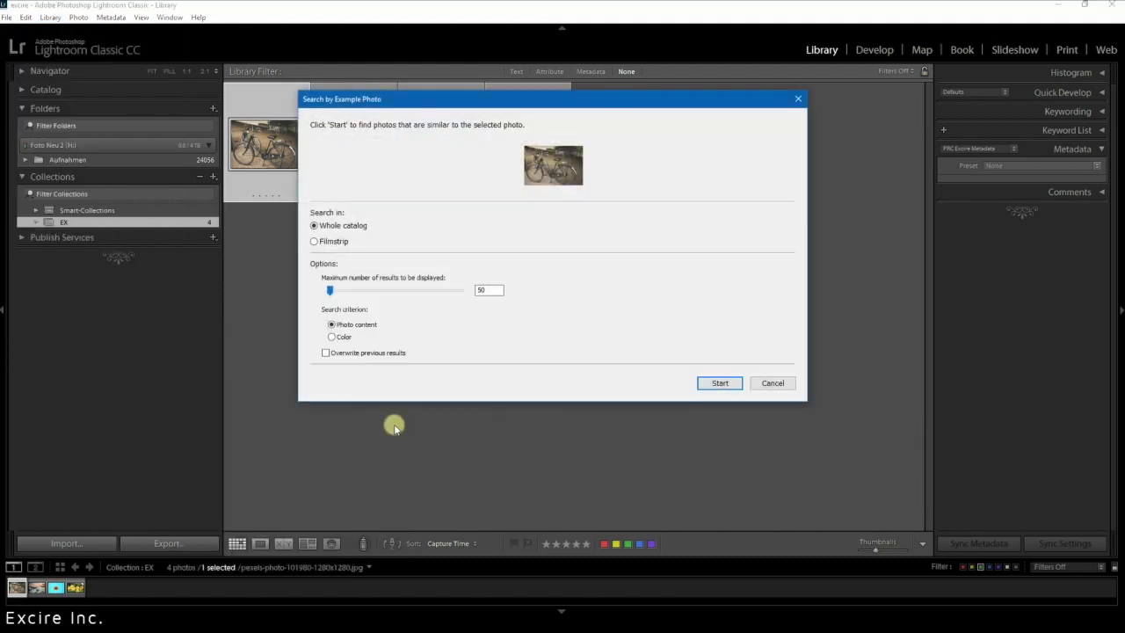
pyautogui.moveTo(477, 102); pyautogui.dragTo(456, 120)
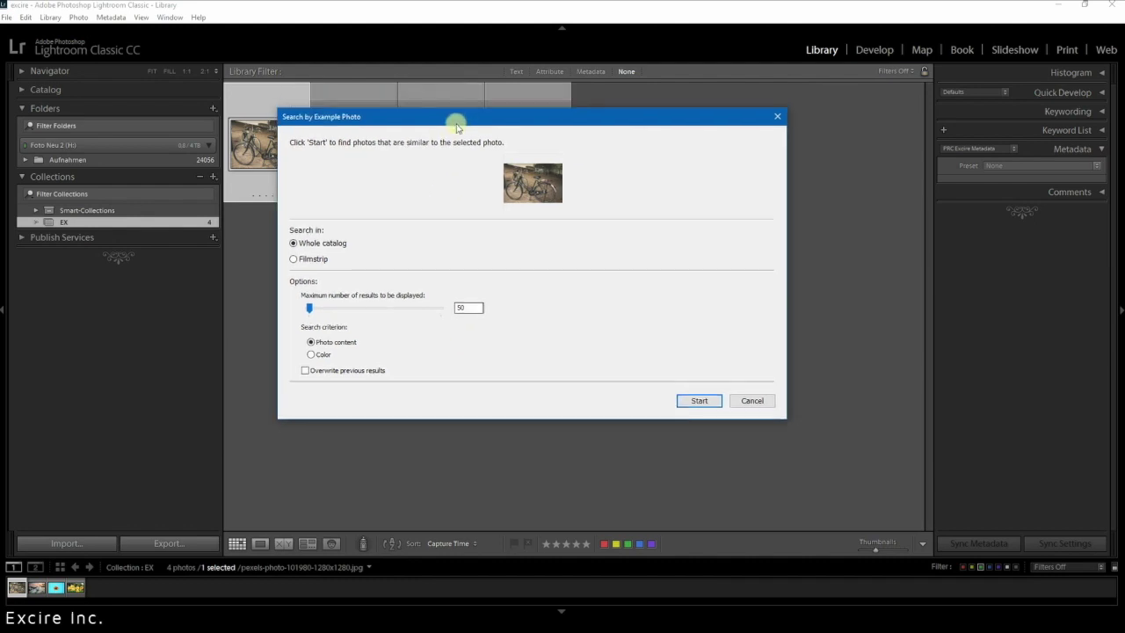
pyautogui.moveTo(527, 123); pyautogui.dragTo(576, 177)
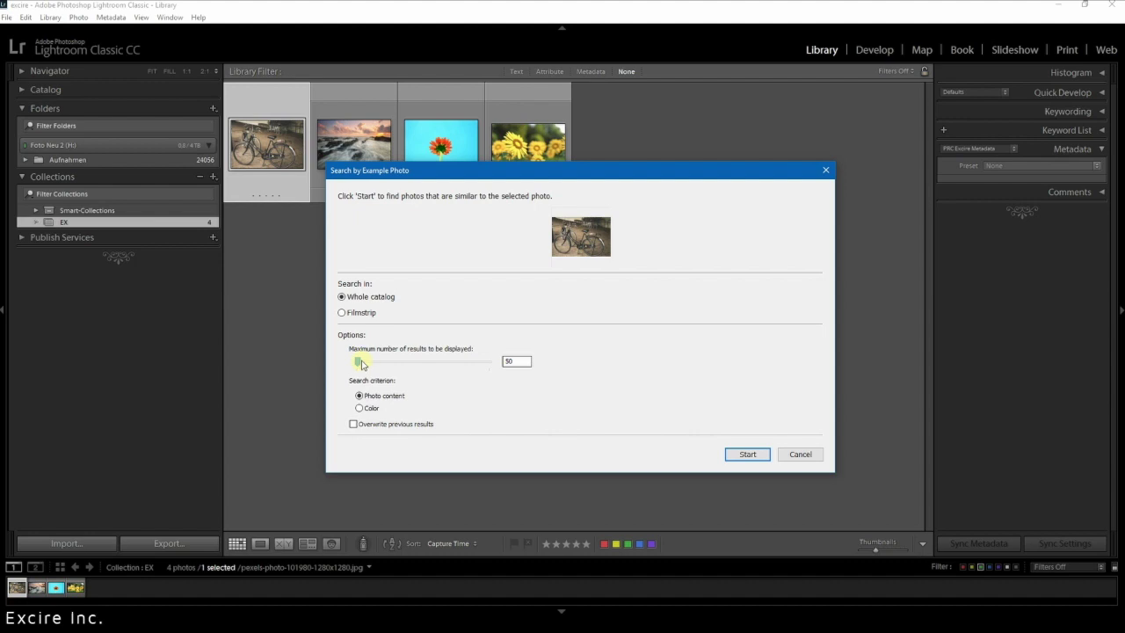
# - Set the maximum number of search results to 50 after trying the slider
pyautogui.moveTo(358, 361); pyautogui.dragTo(508, 362)
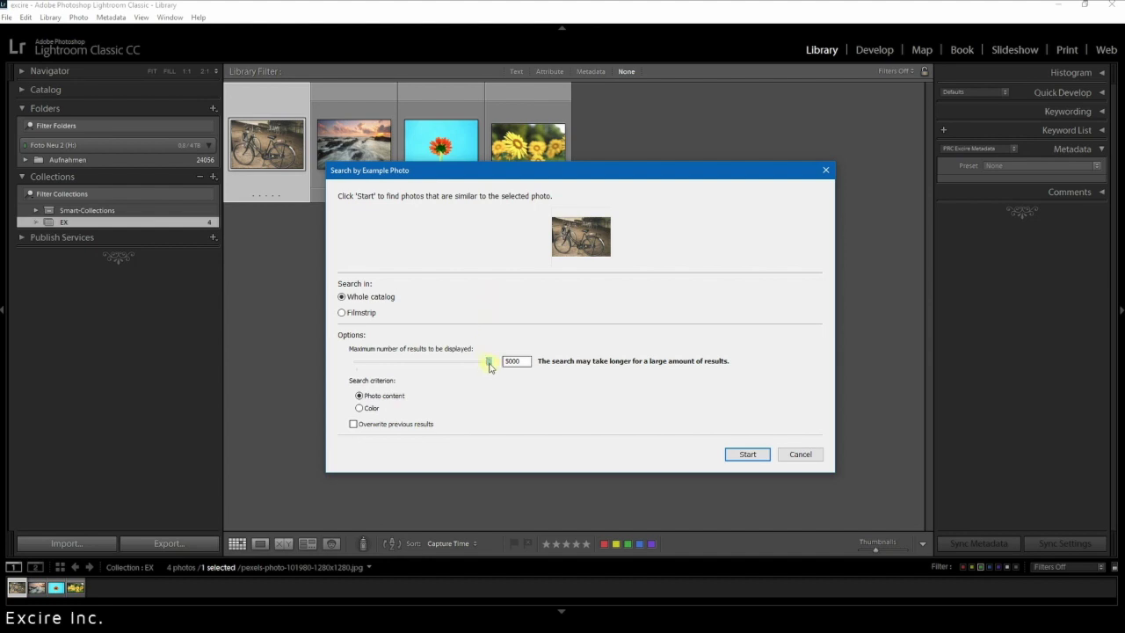
pyautogui.moveTo(487, 362); pyautogui.dragTo(357, 362)
pyautogui.doubleClick(524, 358)
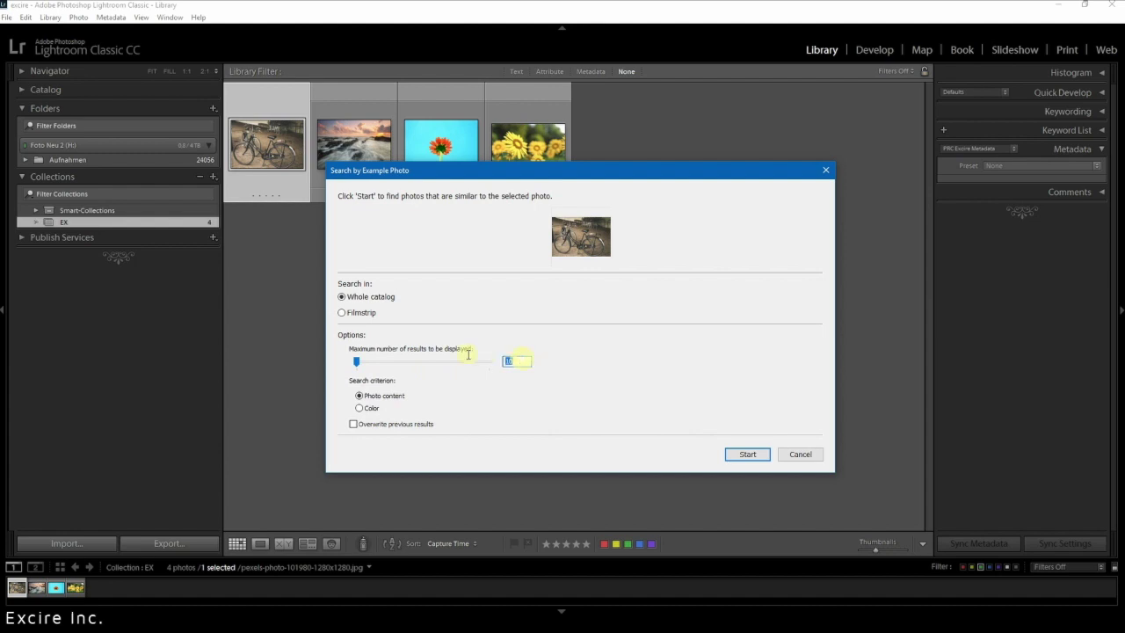
pyautogui.write('50')
pyautogui.moveTo(357, 361)
pyautogui.mouseDown()
pyautogui.moveTo(400, 366)
pyautogui.moveTo(362, 366)
pyautogui.mouseUp()
pyautogui.doubleClick(515, 361)
pyautogui.write('50')
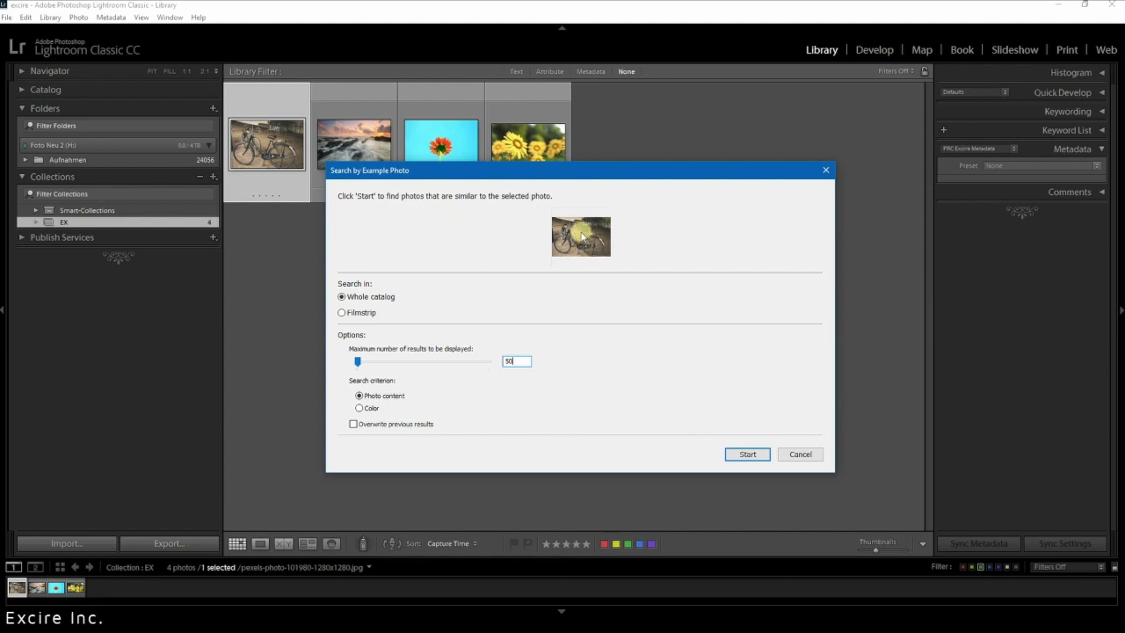
# - Keep matching by Photo content rather than Color and start the search
pyautogui.click(366, 409)
pyautogui.click(371, 397)
pyautogui.moveTo(745, 175); pyautogui.dragTo(750, 155)
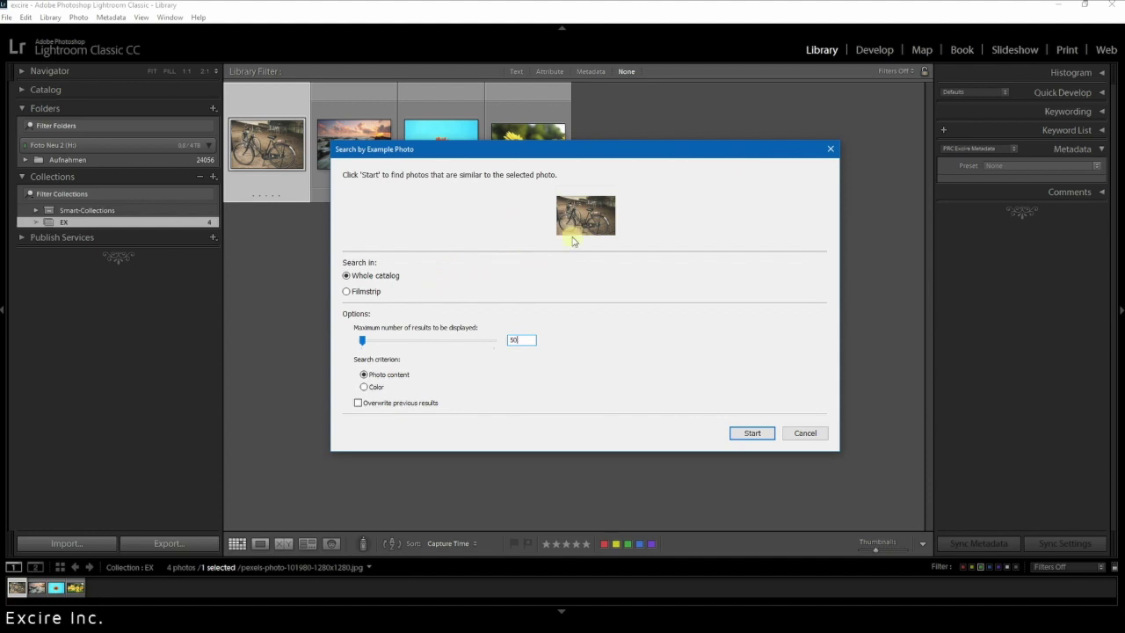
pyautogui.click(751, 434)
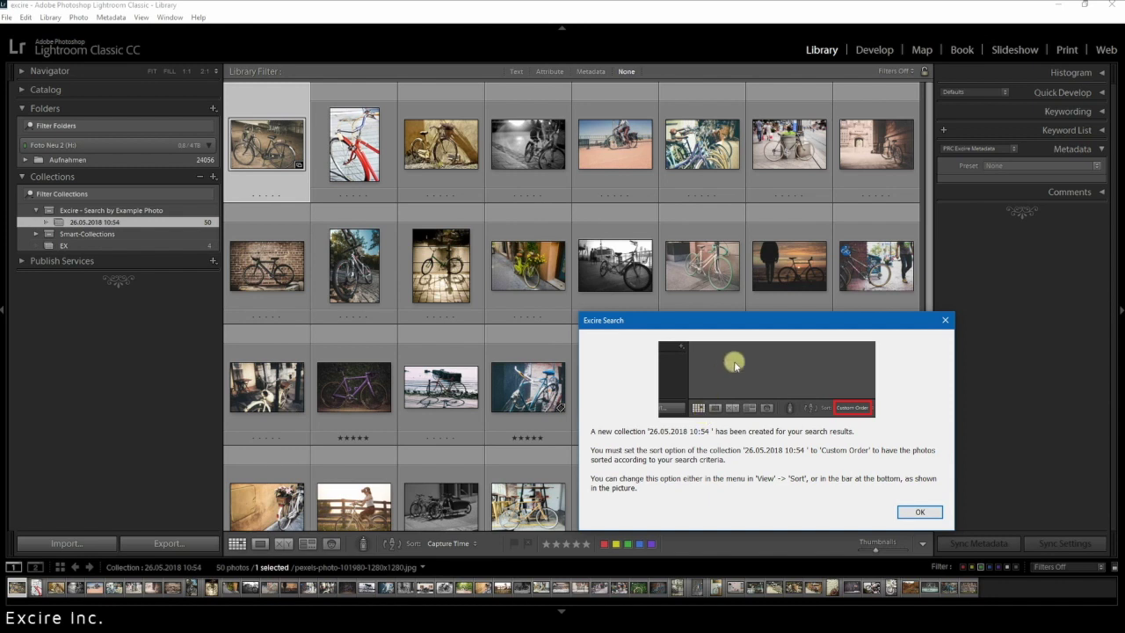
# - Dismiss the Excire notice about the new 26.05.2018 10:54 collection
pyautogui.moveTo(745, 322); pyautogui.dragTo(587, 192)
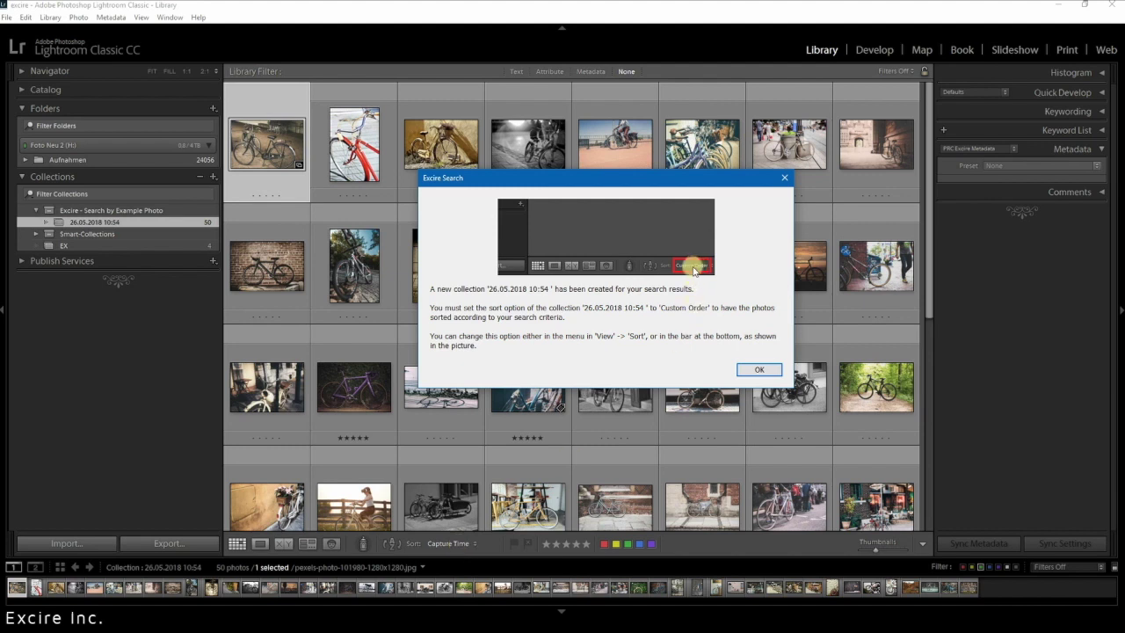
pyautogui.moveTo(684, 178); pyautogui.dragTo(720, 237)
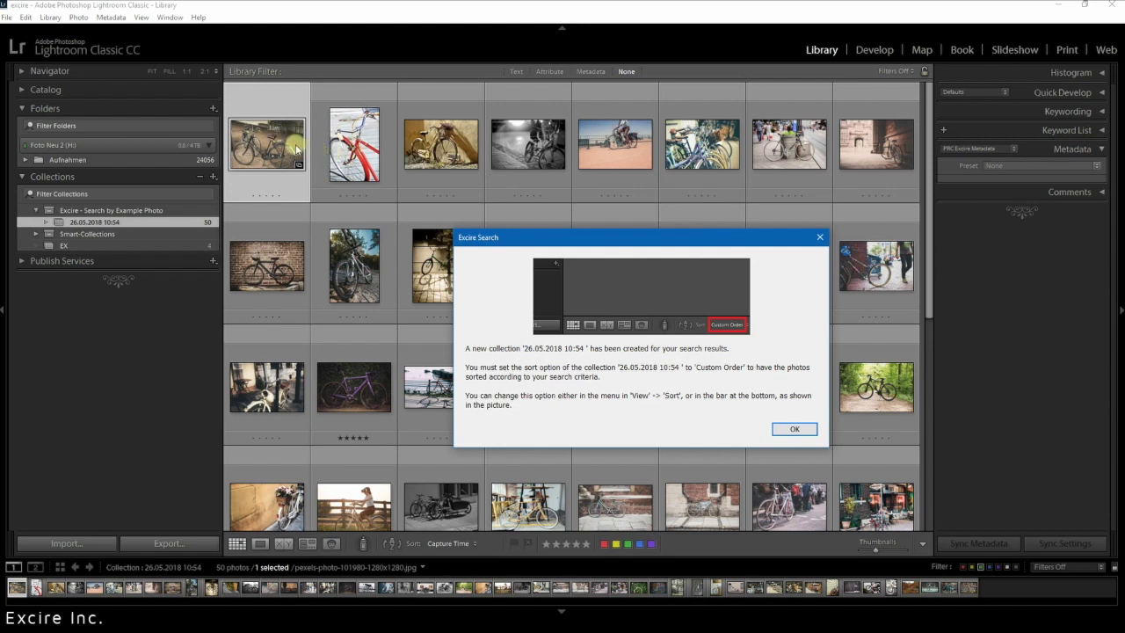
pyautogui.click(800, 430)
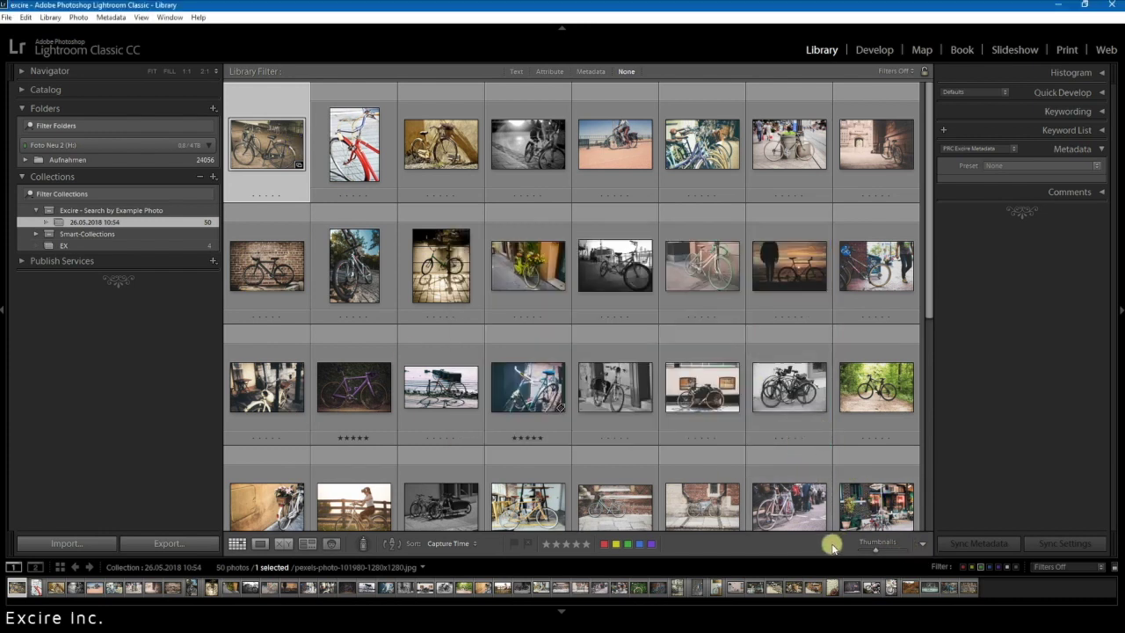
pyautogui.click(475, 543)
pyautogui.click(465, 531)
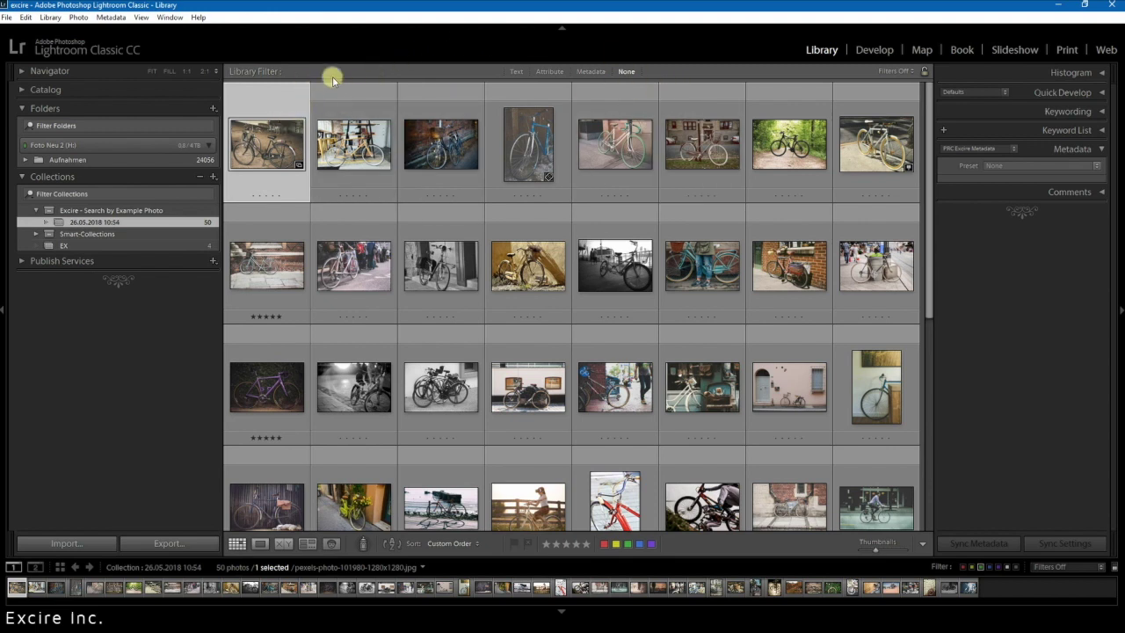
pyautogui.scroll(-4, 817, 501)
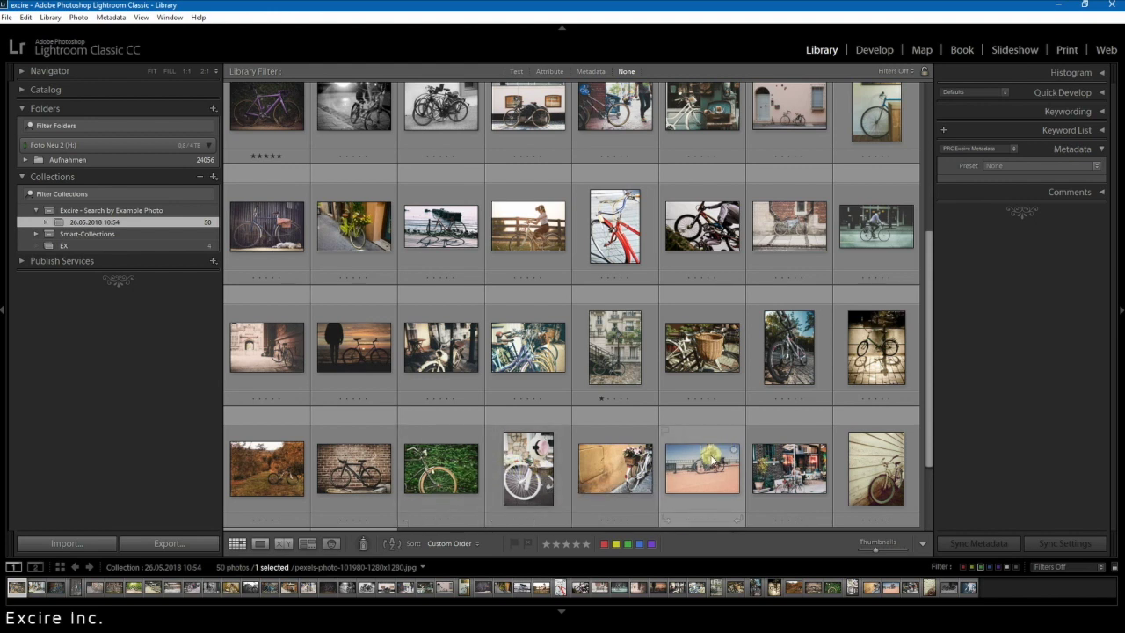
pyautogui.scroll(3, 742, 509)
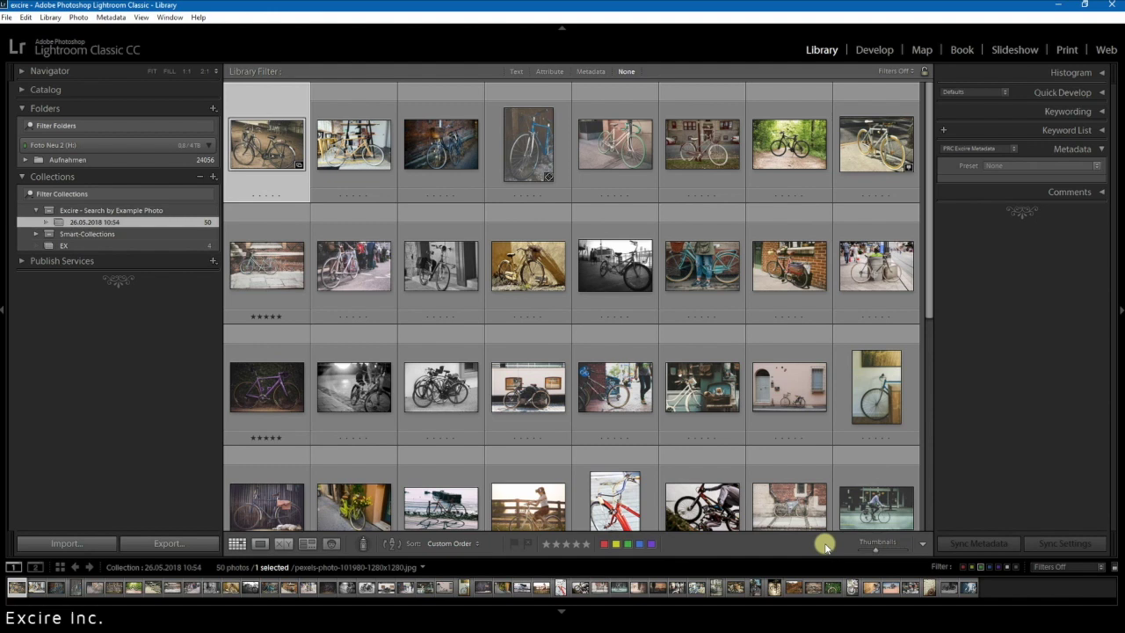
# - Toggle the Library toolbar off and back on with T, leaving its content choices unchanged
pyautogui.press('t')
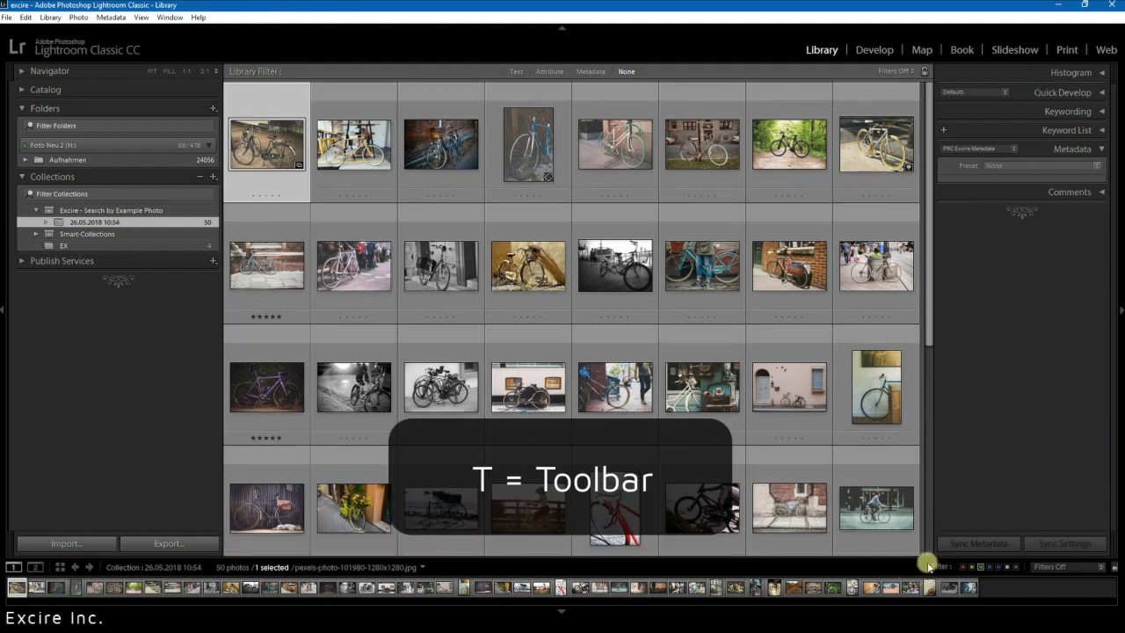
pyautogui.press('t')
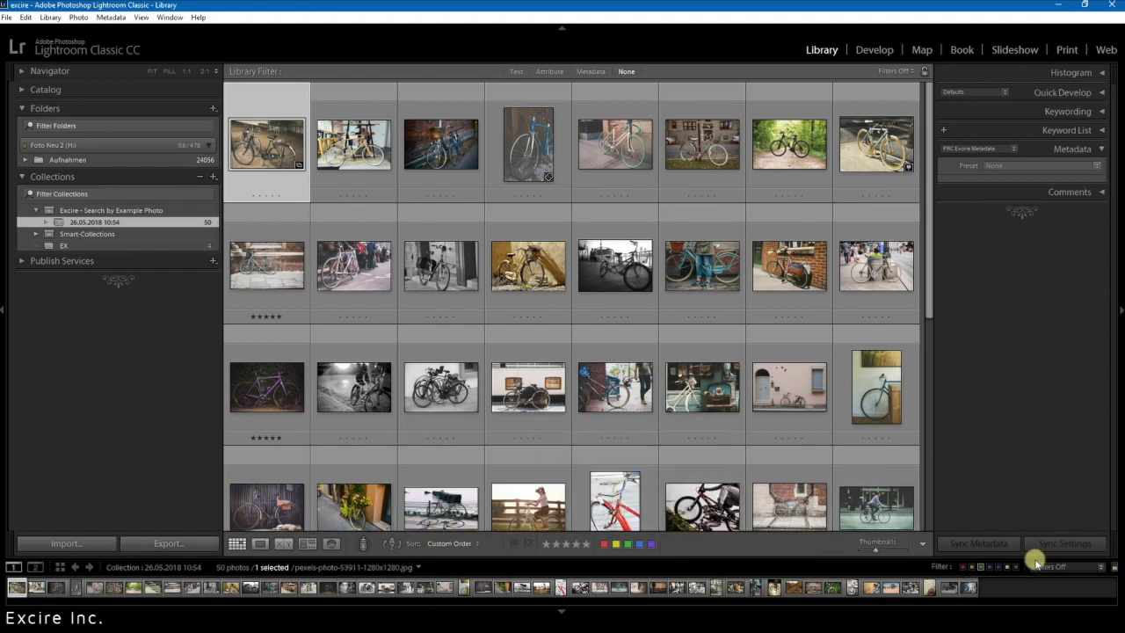
pyautogui.click(925, 548)
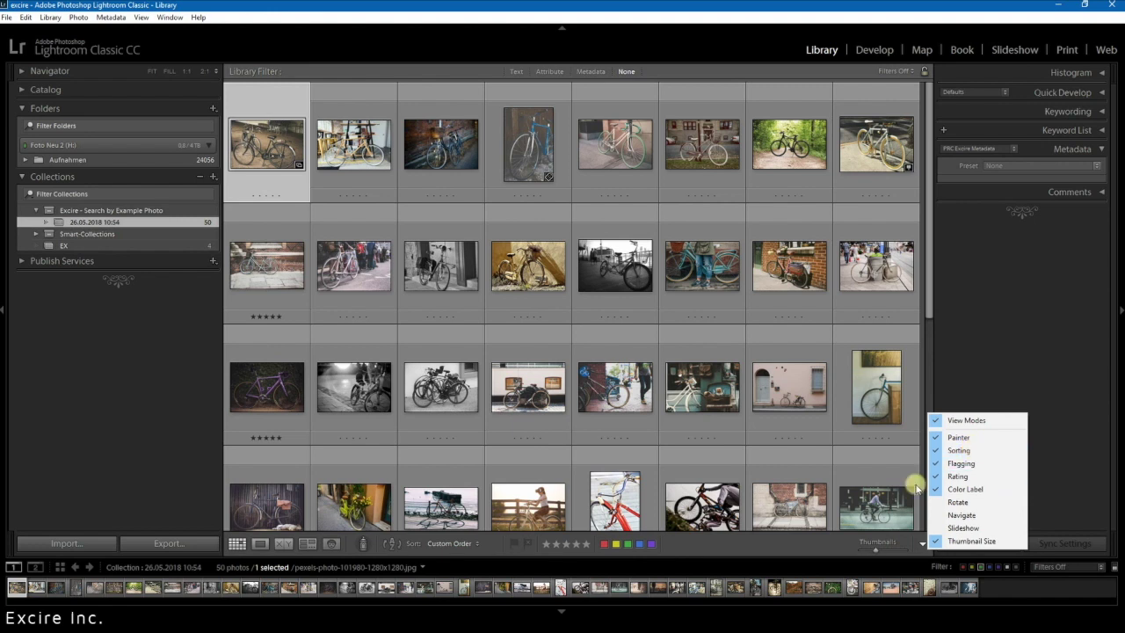
pyautogui.click(785, 542)
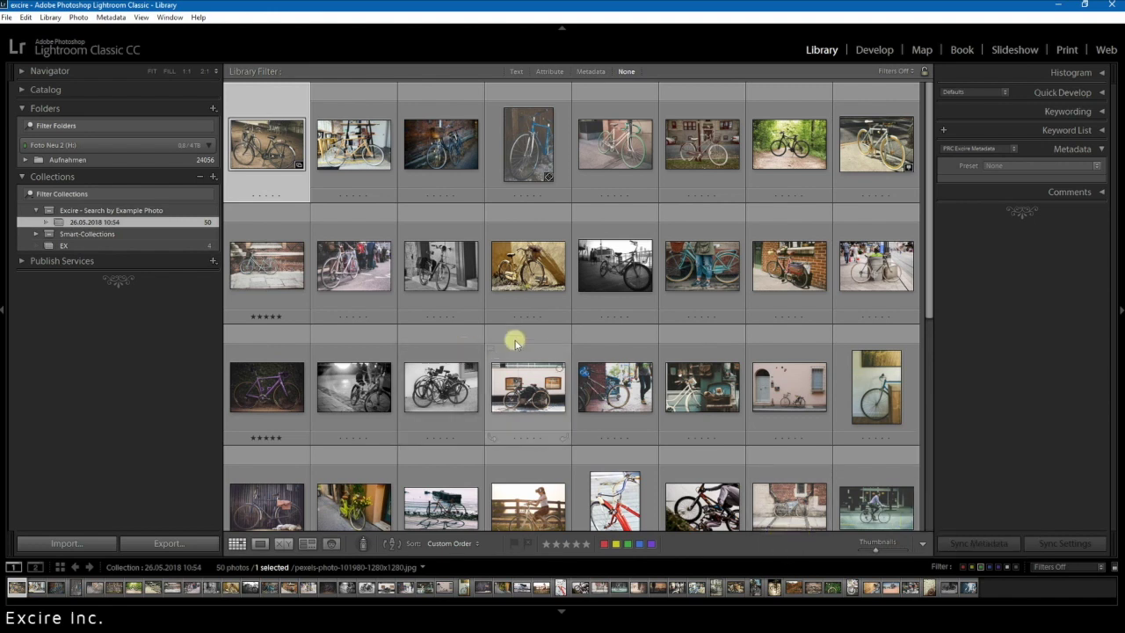
# - Shrink the grid thumbnails to eleven per row
pyautogui.scroll(-5, 497, 226)
pyautogui.scroll(5, 496, 227)
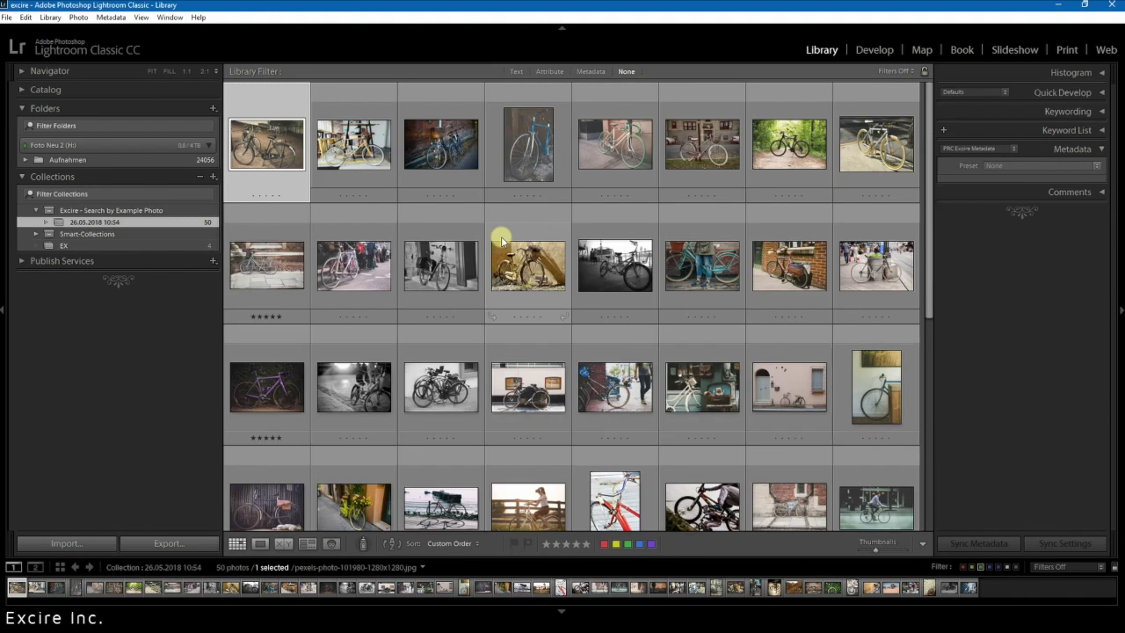
pyautogui.click(871, 548)
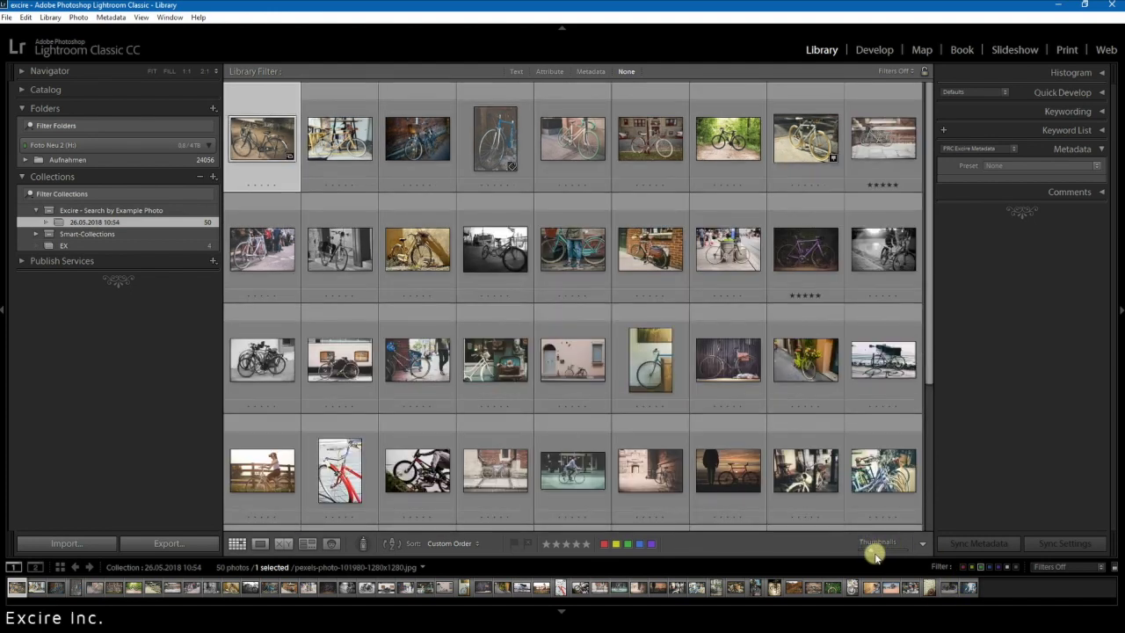
pyautogui.moveTo(875, 555); pyautogui.dragTo(870, 557)
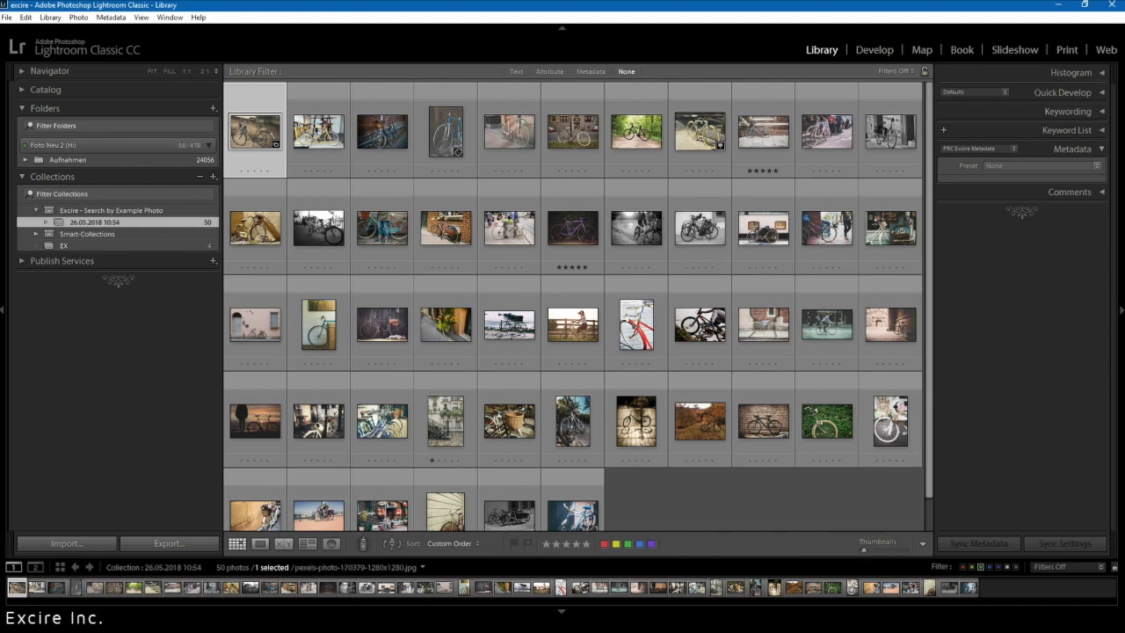
# - Hide the filmstrip and module picker, selecting the 'Excire - Search by Example Photo' set
pyautogui.click(562, 609)
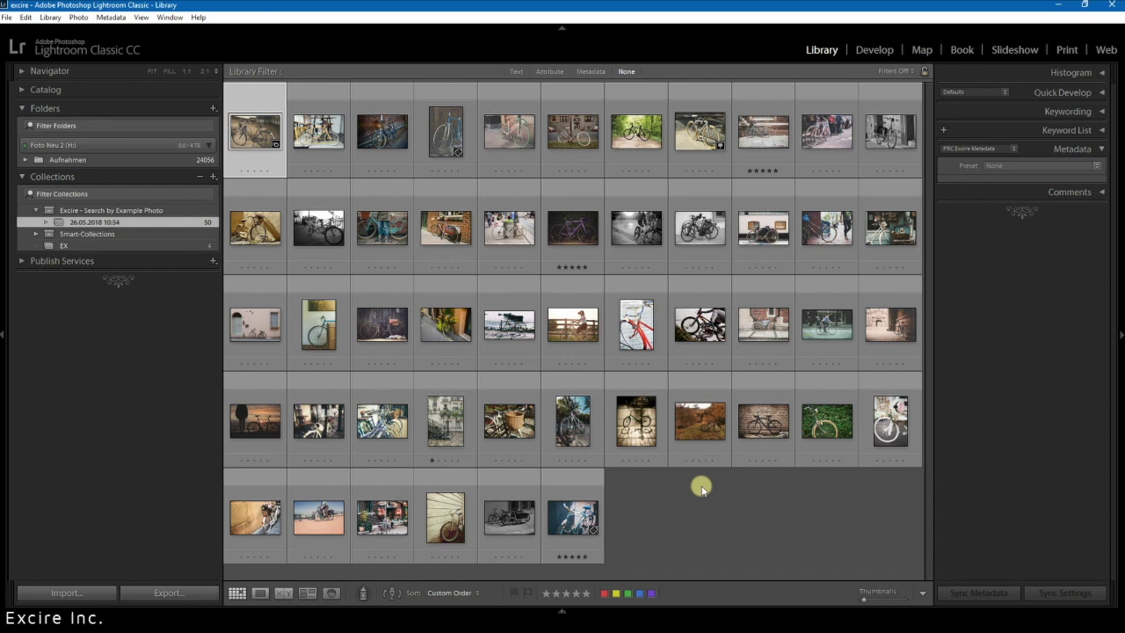
pyautogui.click(58, 211)
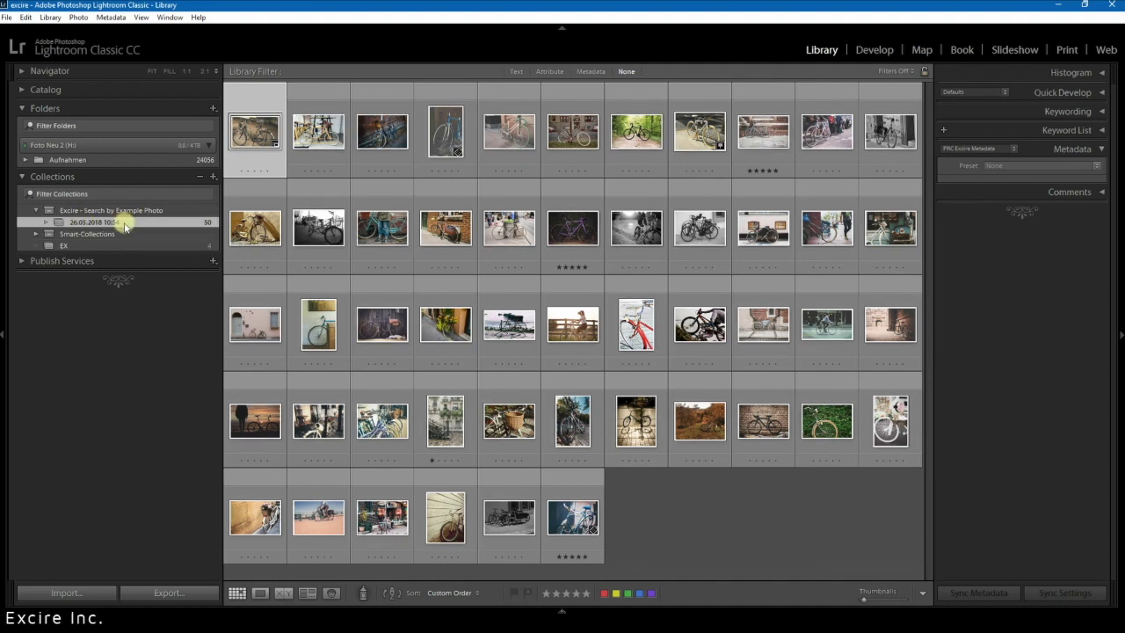
pyautogui.press('F5')
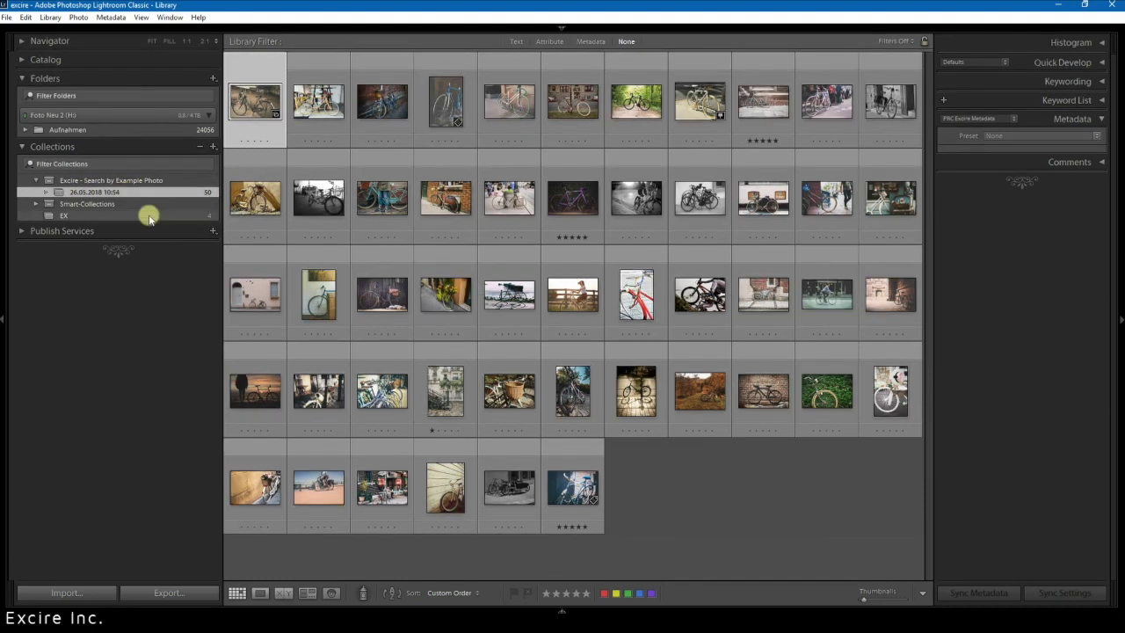
# - In the EX collection, select the orange and yellow flower photos and open Library > Plug-in Extras
pyautogui.click(150, 216)
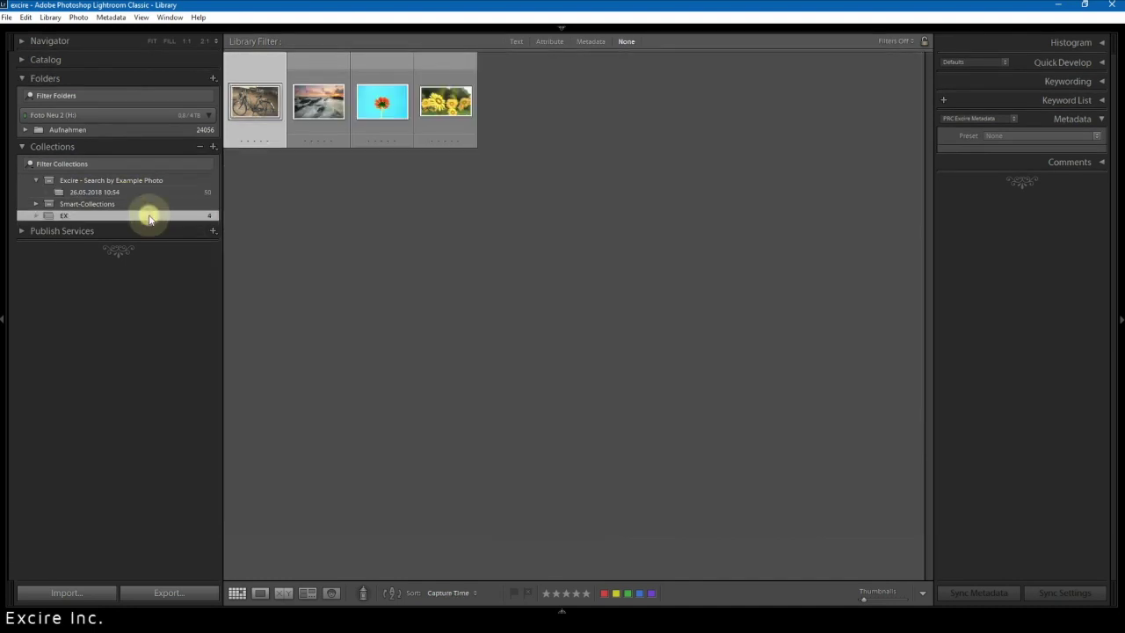
pyautogui.click(379, 115)
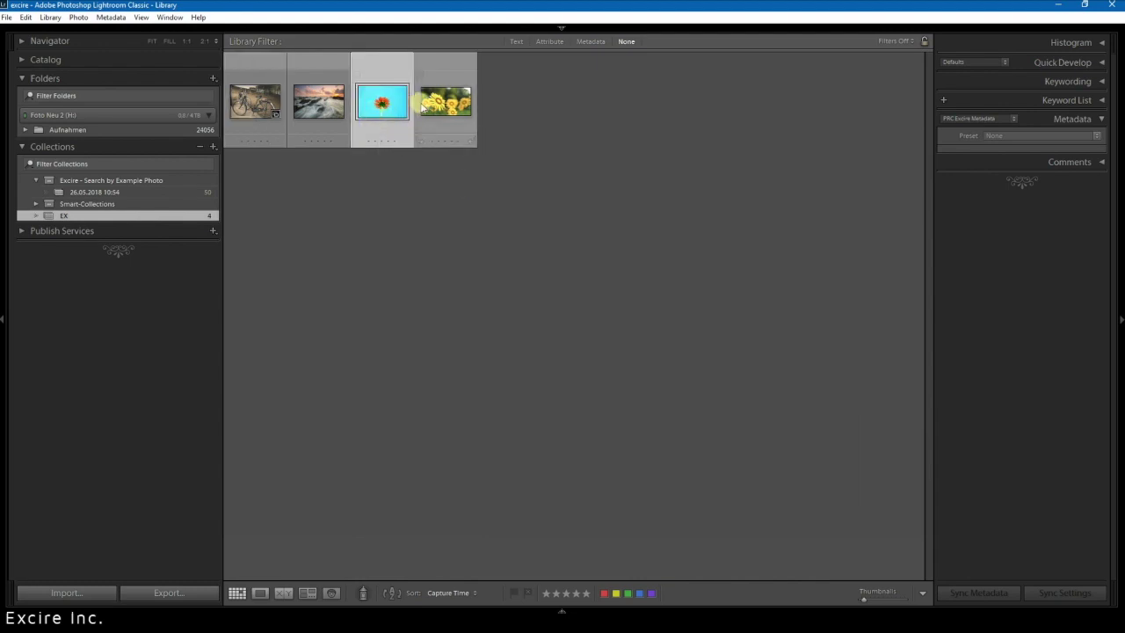
pyautogui.keyDown('ctrl'); pyautogui.click(446, 105); pyautogui.keyUp('ctrl')
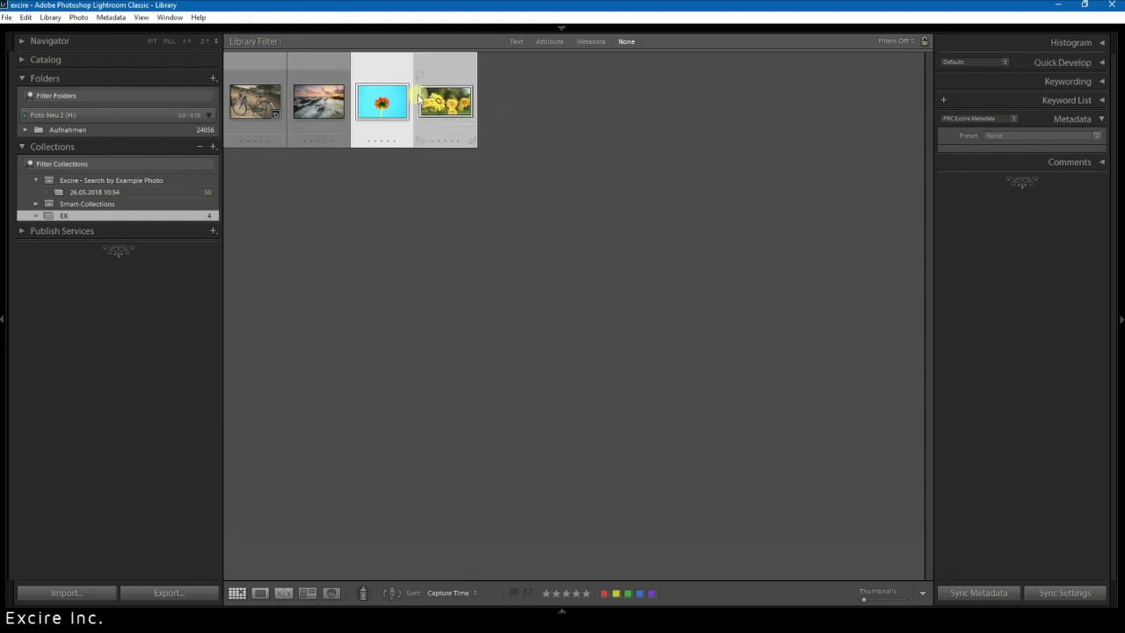
pyautogui.moveTo(70, 35)
pyautogui.click(55, 18)
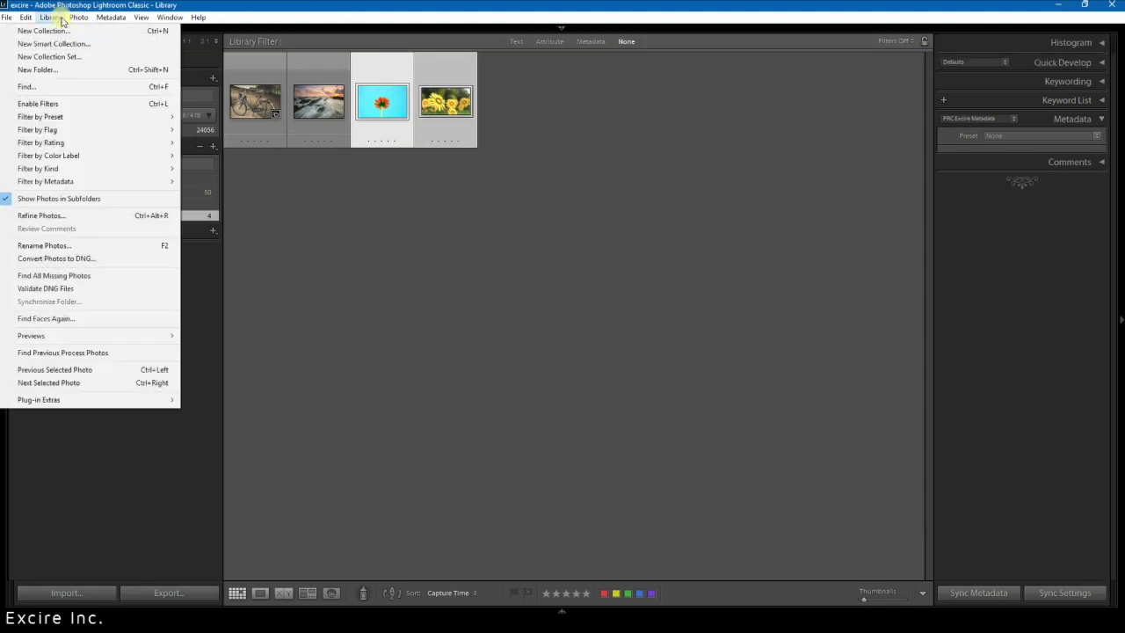
pyautogui.moveTo(144, 403)
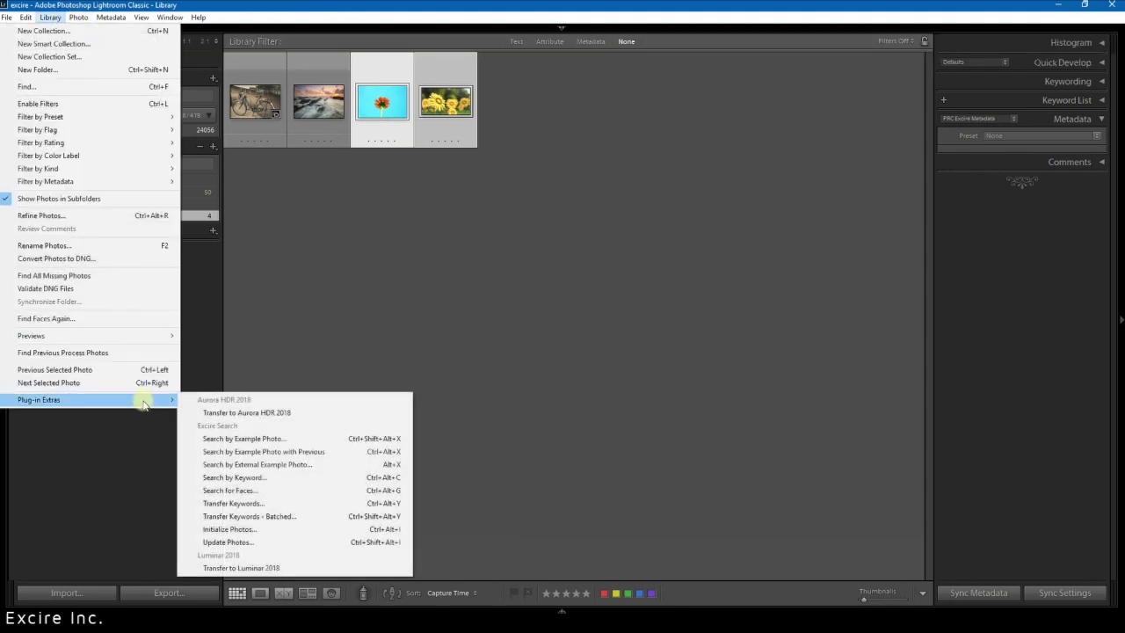
# - Run Search by Example Photo on both flower photos over the whole catalog for 50 results
pyautogui.click(305, 441)
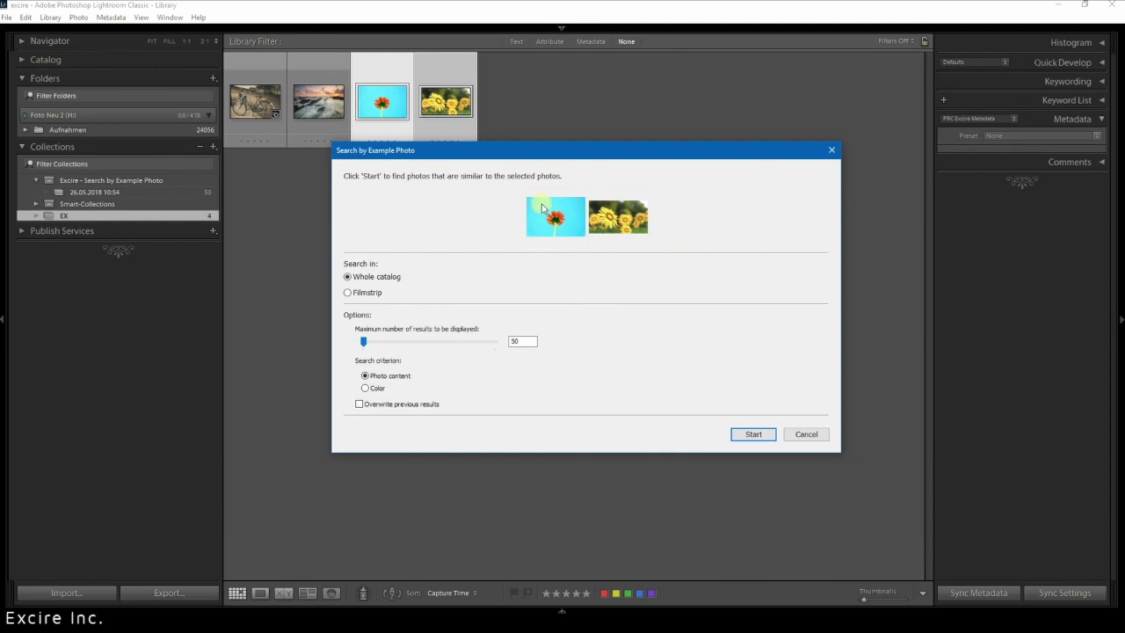
pyautogui.moveTo(534, 150); pyautogui.dragTo(529, 143)
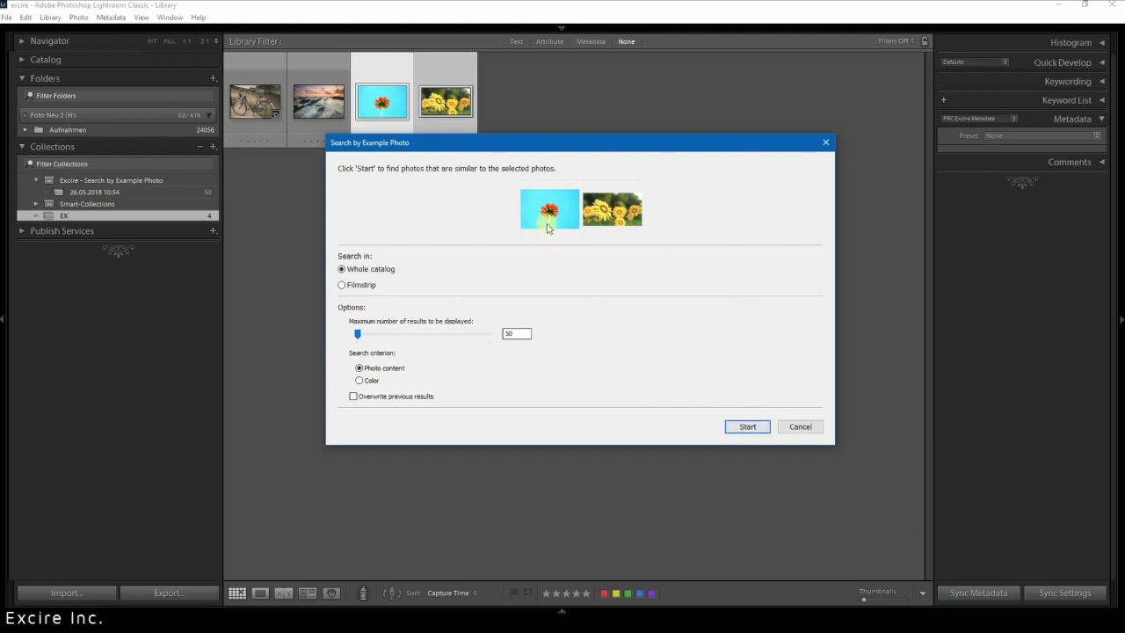
pyautogui.click(745, 427)
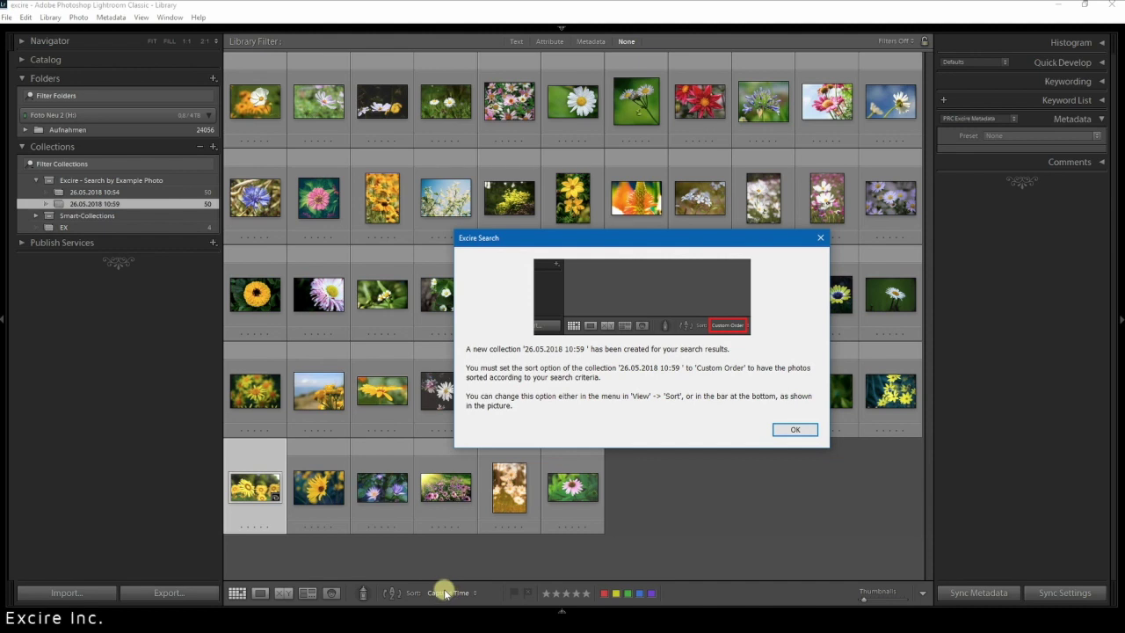
# - Dismiss the new-collection notice and sort the flower results by Custom Order
pyautogui.click(795, 430)
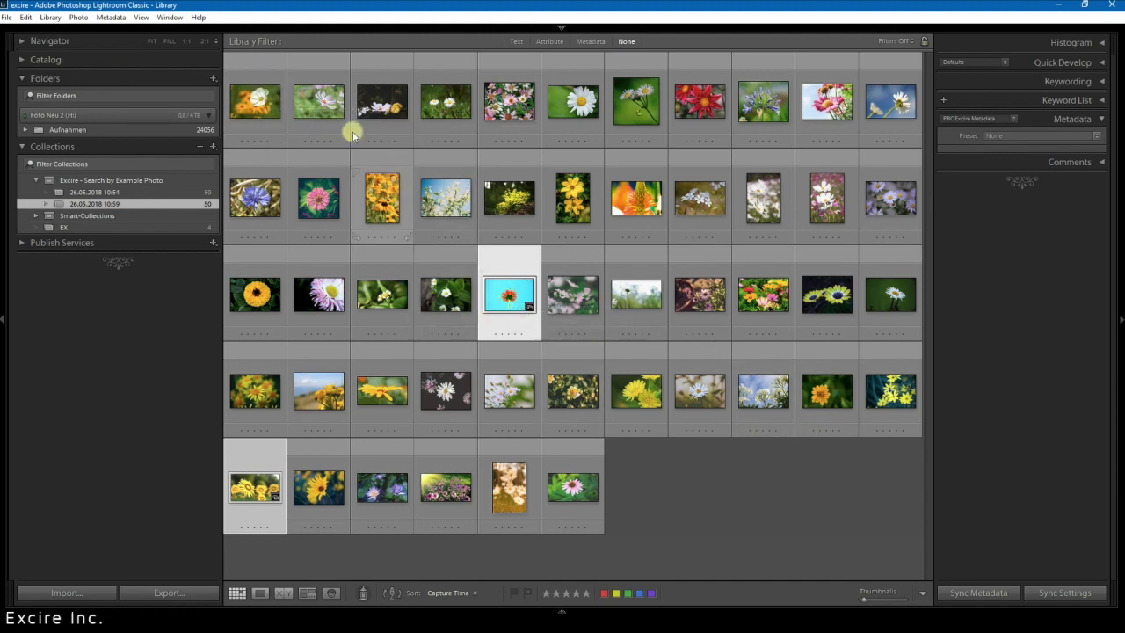
pyautogui.click(455, 594)
pyautogui.click(450, 582)
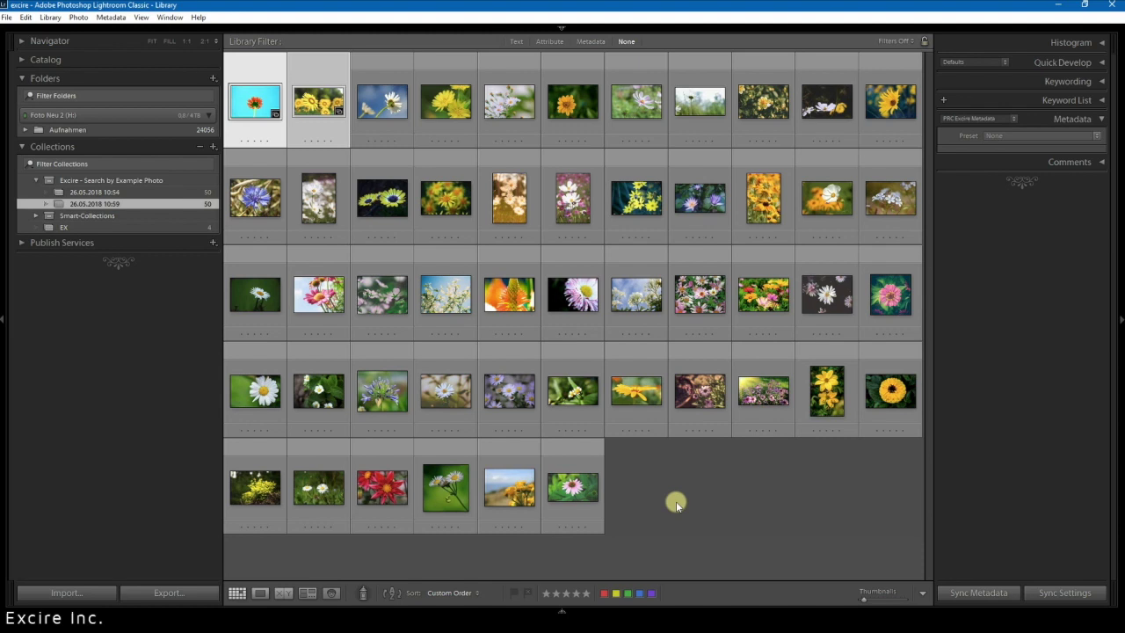
# - Close Plug-in Extras without choosing a command and return to the EX collection
pyautogui.click(60, 17)
pyautogui.moveTo(44, 397)
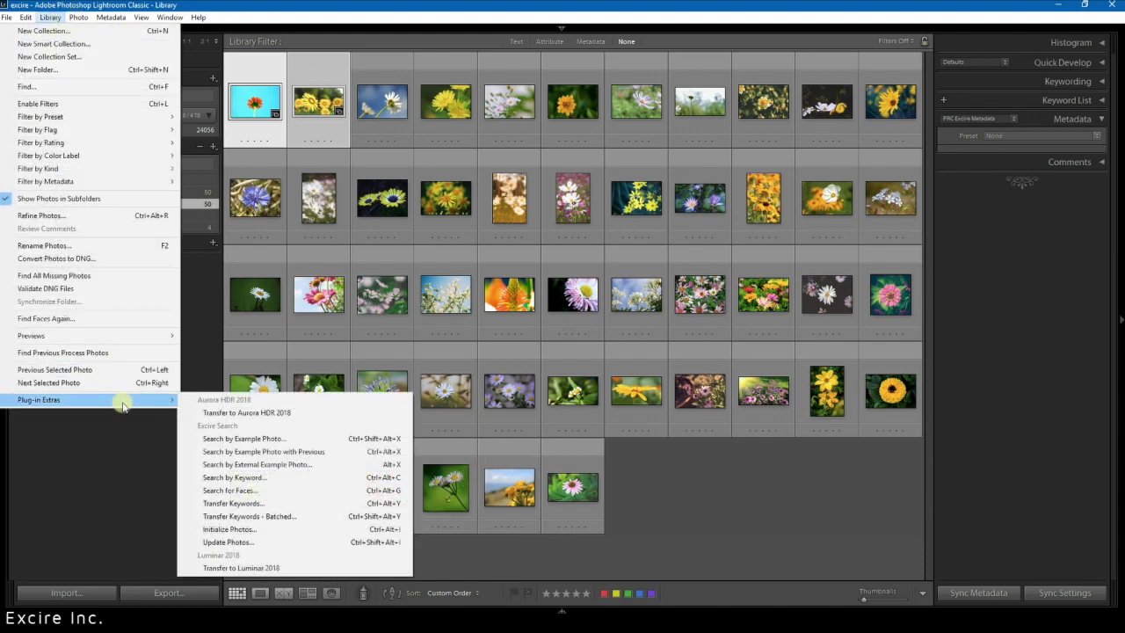
pyautogui.click(634, 558)
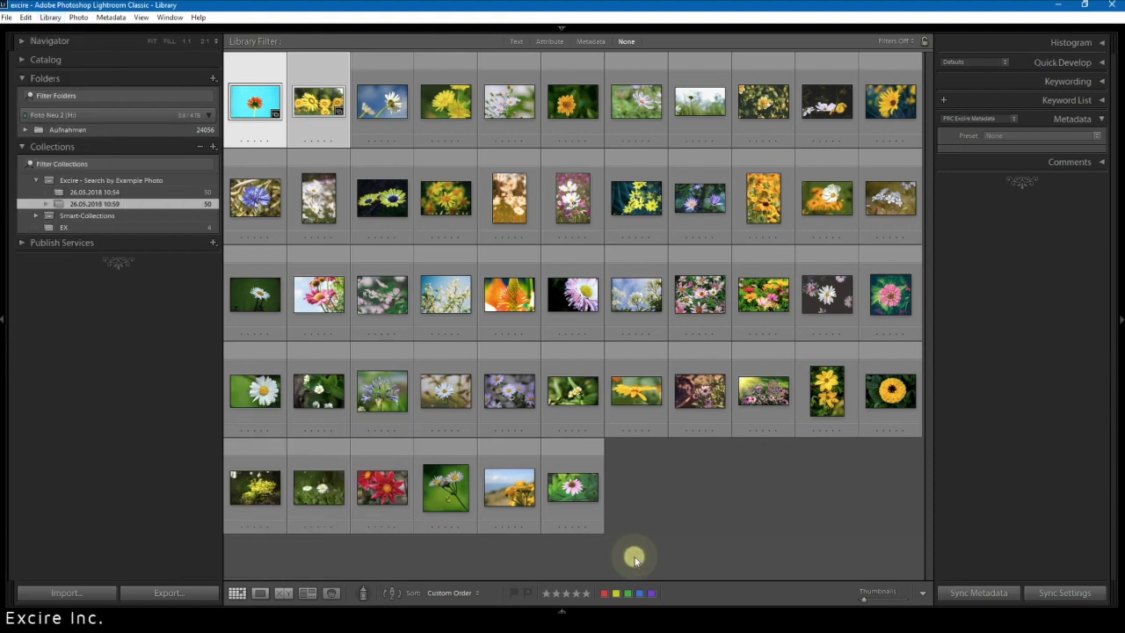
pyautogui.click(164, 227)
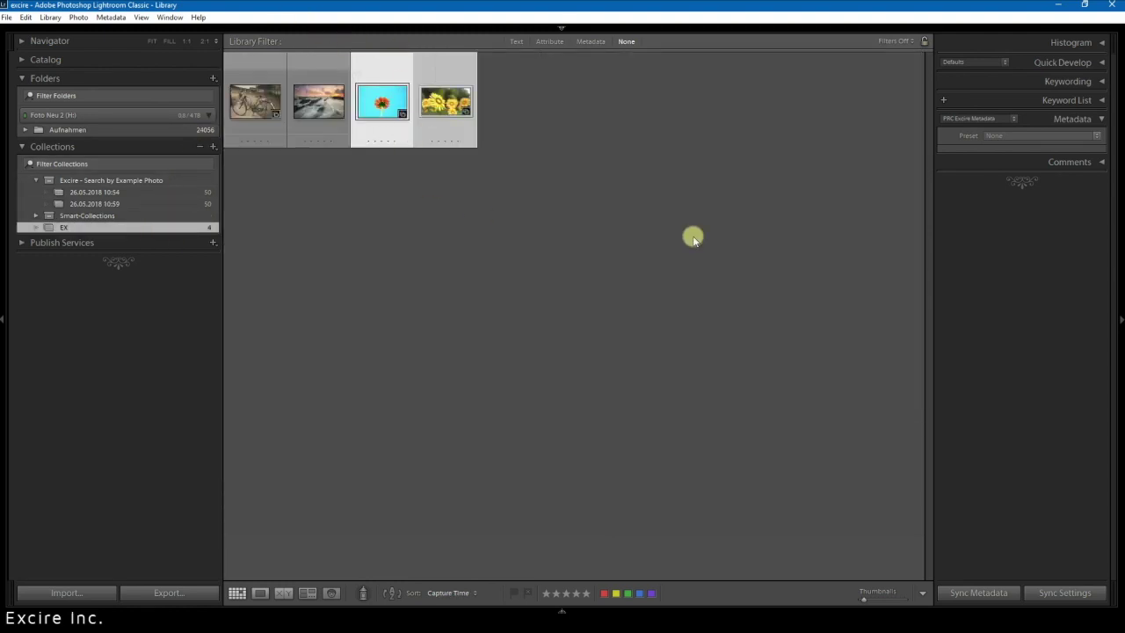
# - Select the seascape photo in the EX collection and enlarge the grid thumbnails
pyautogui.click(318, 123)
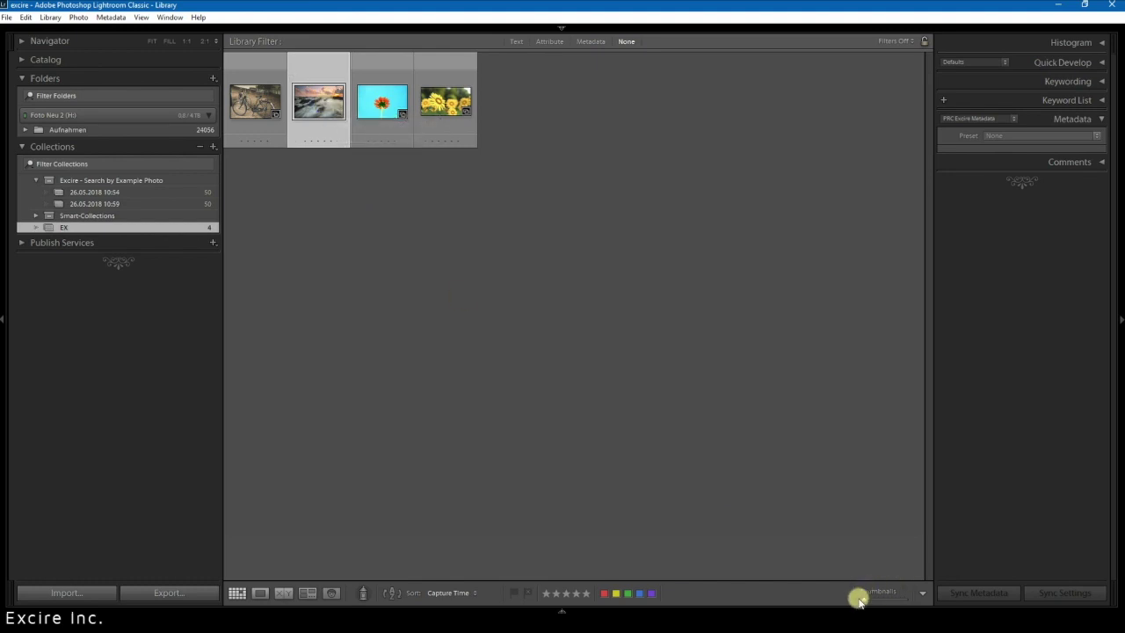
pyautogui.moveTo(861, 598); pyautogui.dragTo(883, 598)
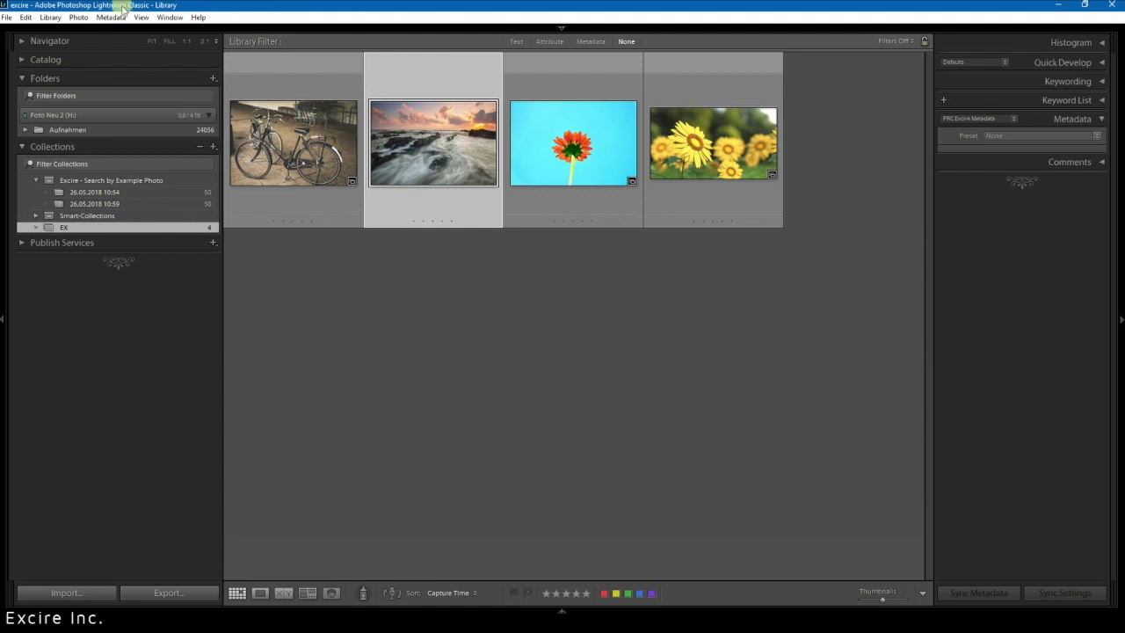
# - Run Excire's Search by Example Photo with Previous settings on the seascape, then shrink the thumbnails
pyautogui.click(55, 18)
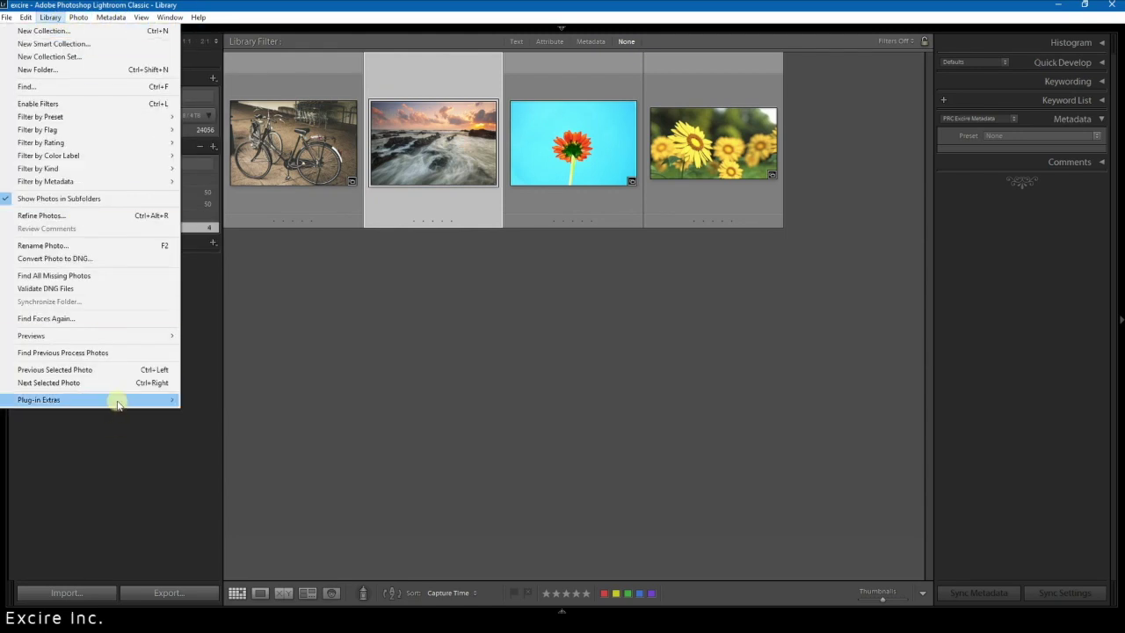
pyautogui.moveTo(113, 399)
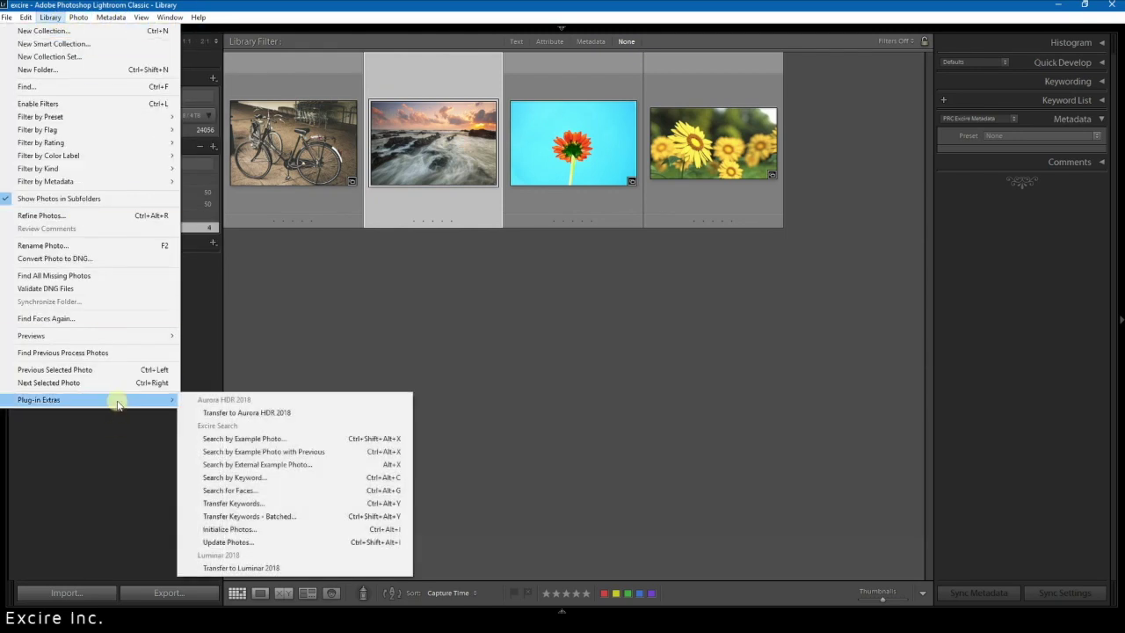
pyautogui.click(397, 453)
pyautogui.click(442, 147)
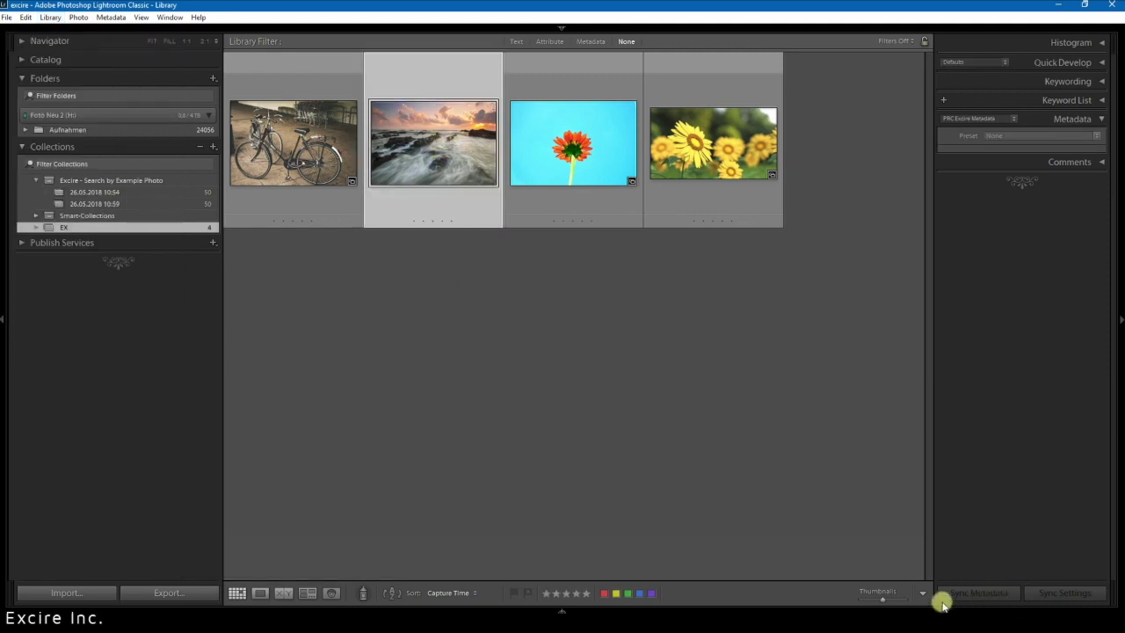
pyautogui.moveTo(881, 601); pyautogui.dragTo(870, 603)
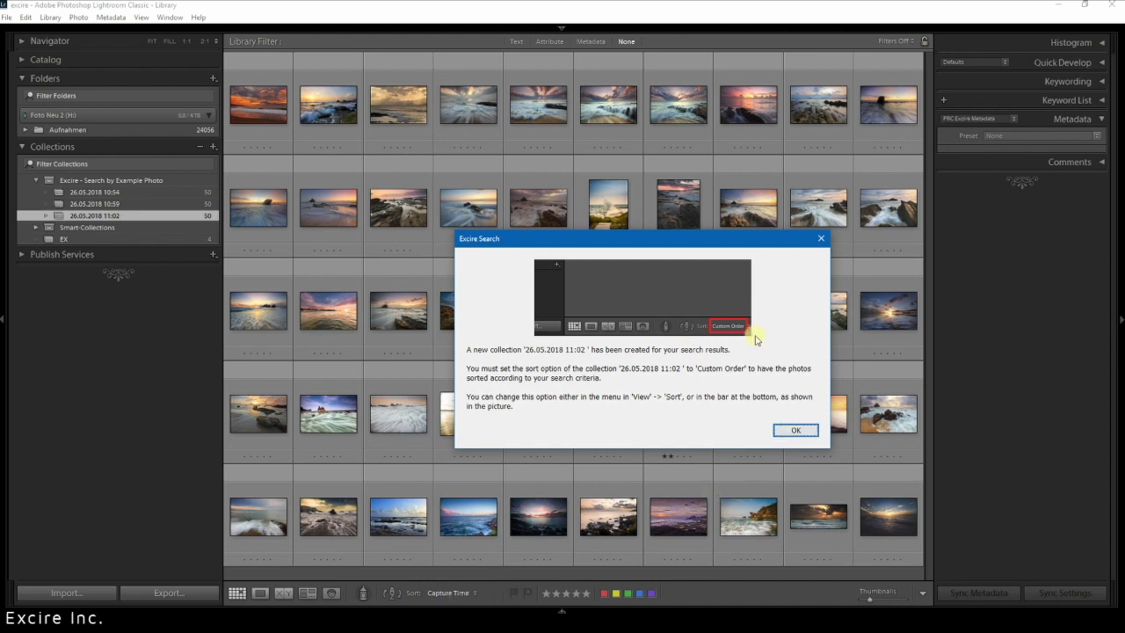
# - Dismiss the Excire notice, sort the 50 seascape results by Custom Order, and shrink thumbnails slightly
pyautogui.click(795, 431)
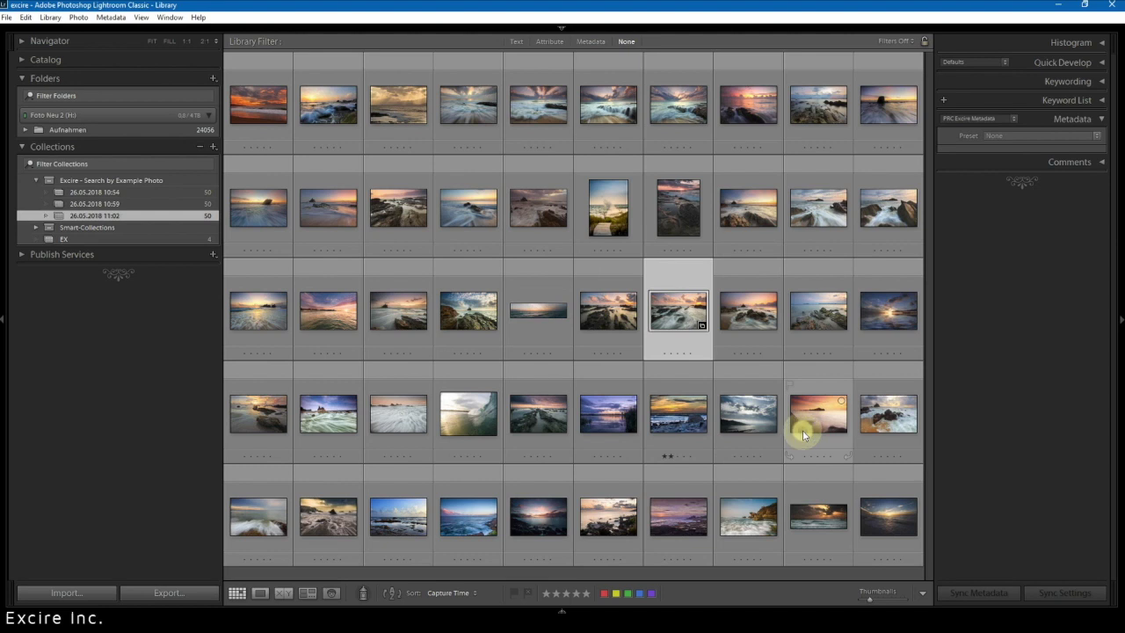
pyautogui.click(435, 593)
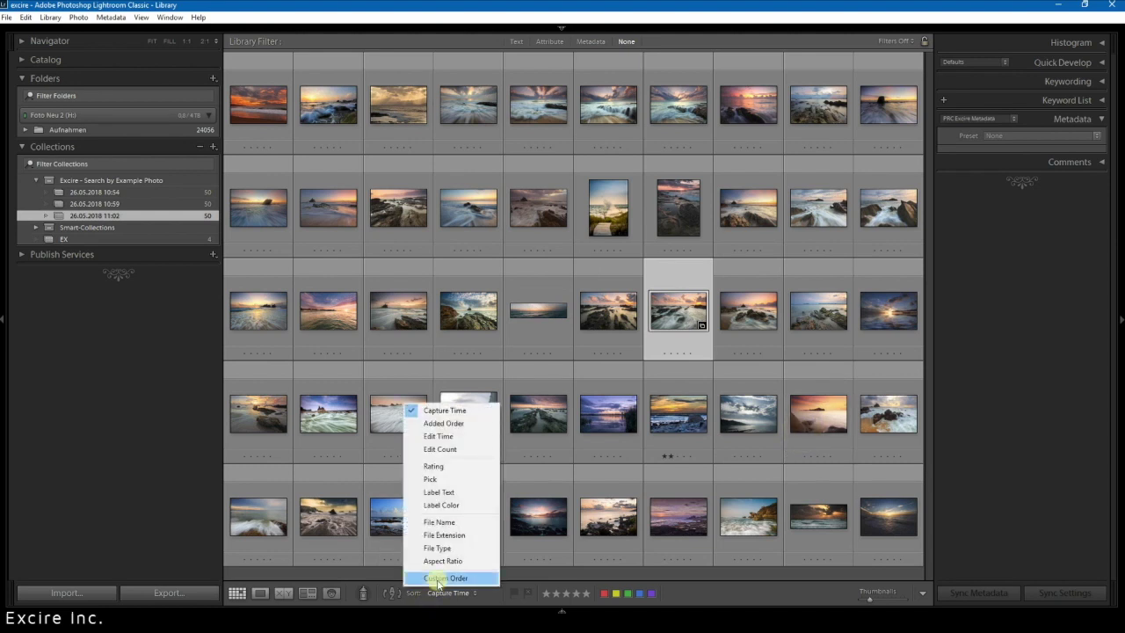
pyautogui.click(437, 579)
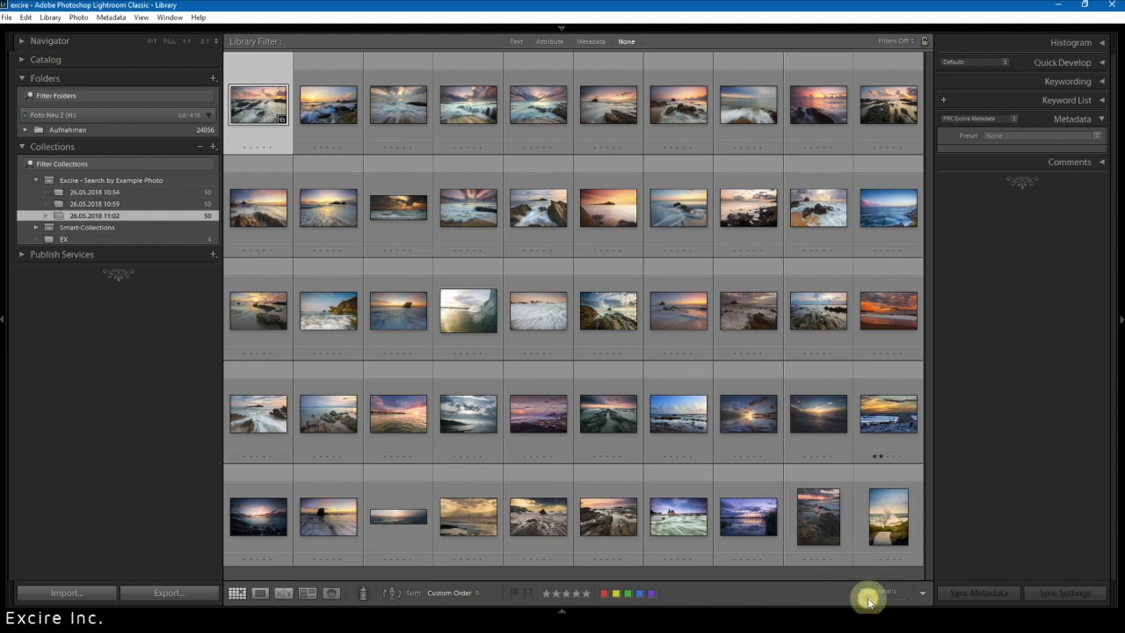
pyautogui.moveTo(868, 600); pyautogui.dragTo(864, 599)
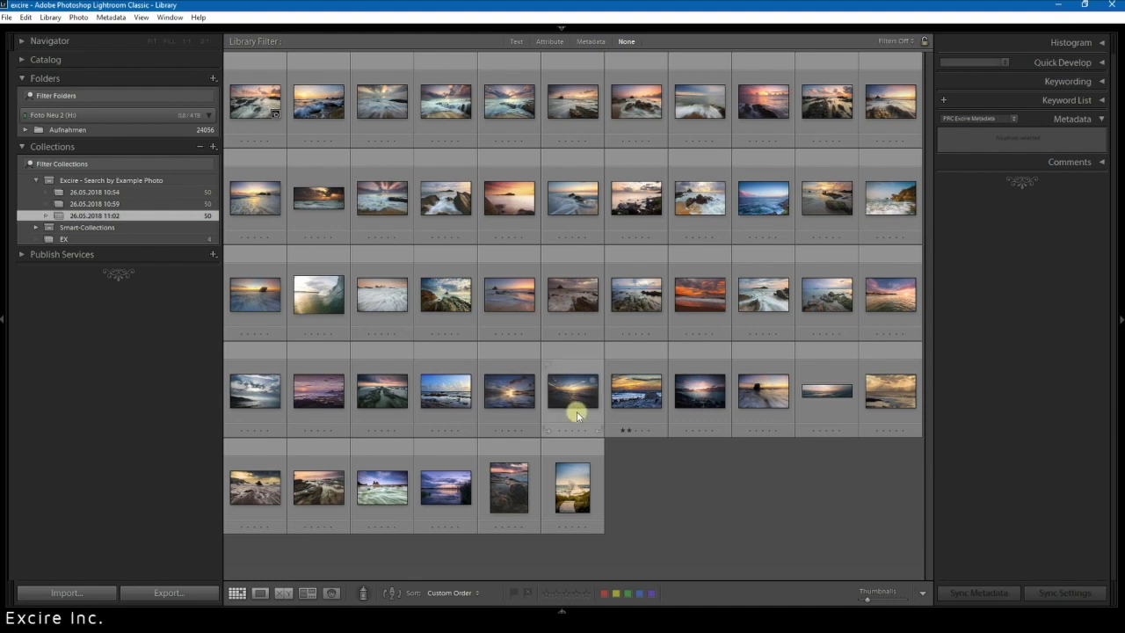
# - Open Excire's Search by External Example Photo dialog and move it into view
pyautogui.click(51, 17)
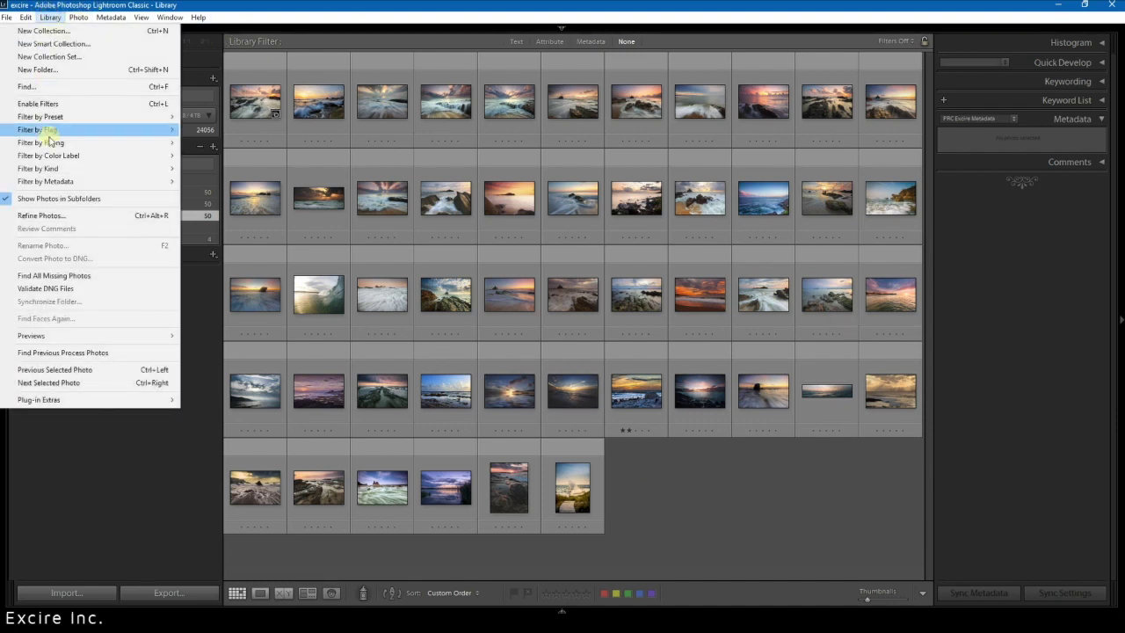
pyautogui.moveTo(154, 402)
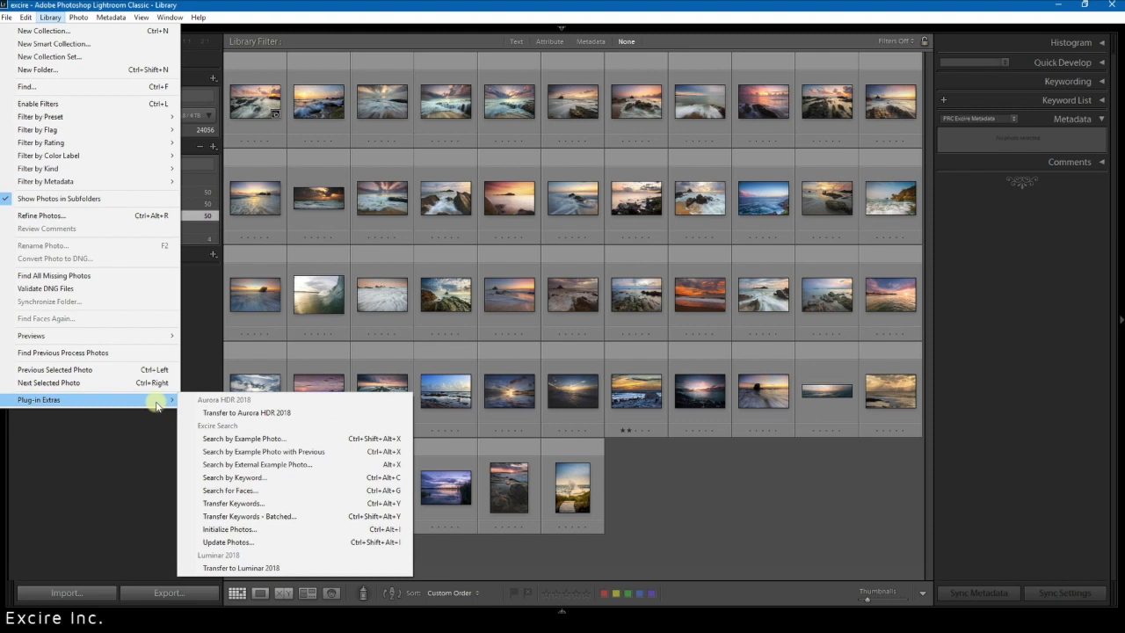
pyautogui.click(275, 465)
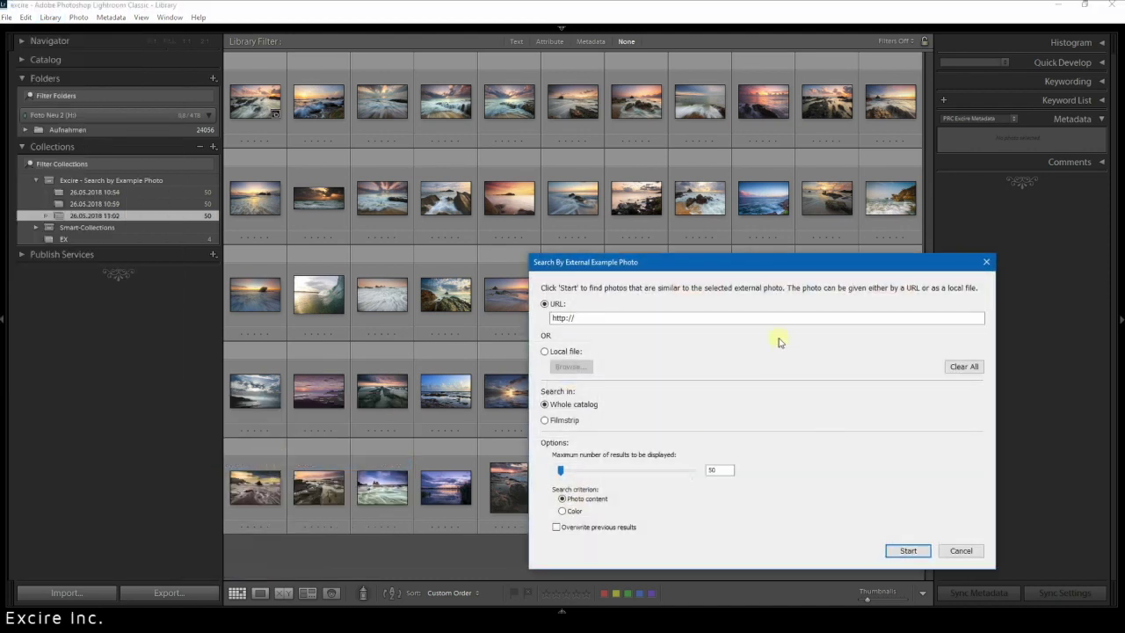
pyautogui.moveTo(766, 262); pyautogui.dragTo(567, 160)
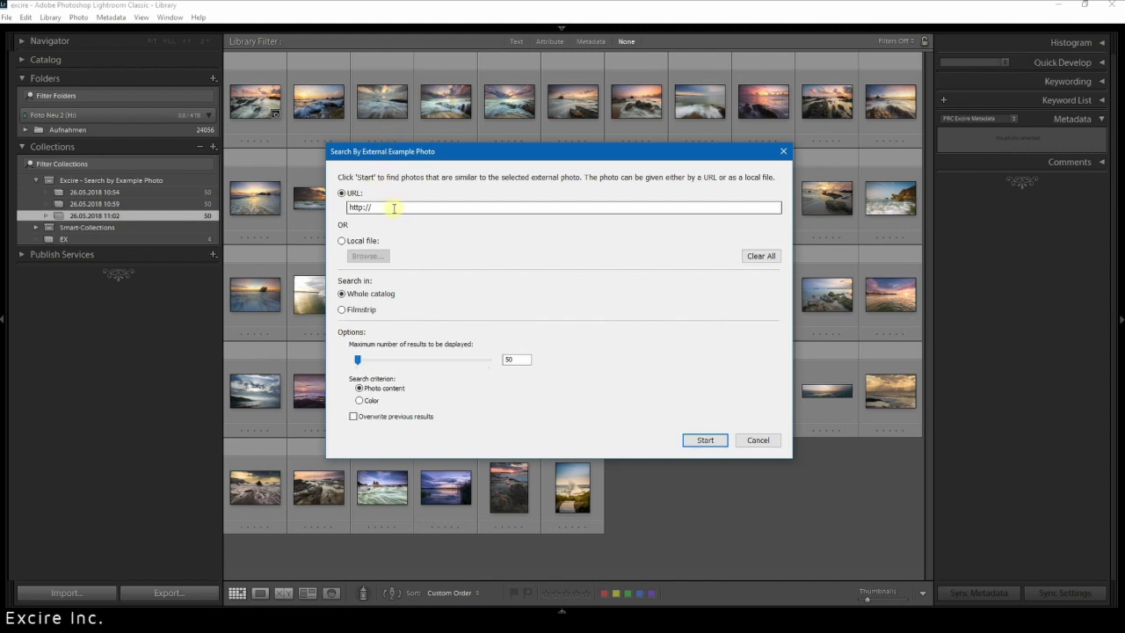
# - Choose Local file and load katze.jpg as the example image
pyautogui.click(342, 241)
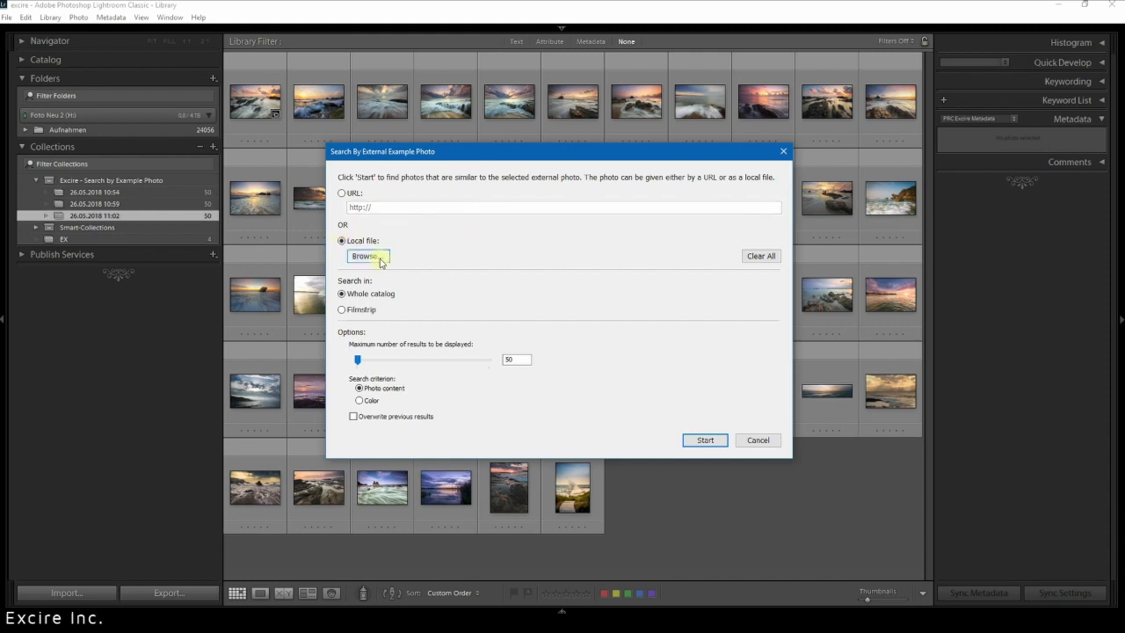
pyautogui.click(381, 259)
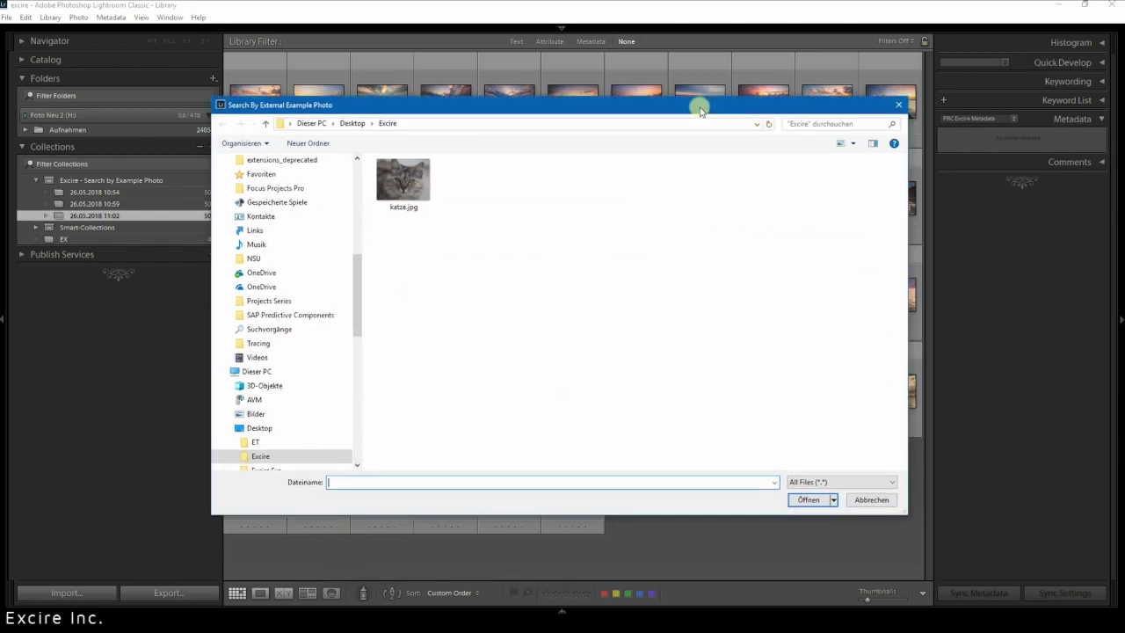
pyautogui.click(406, 195)
pyautogui.click(813, 501)
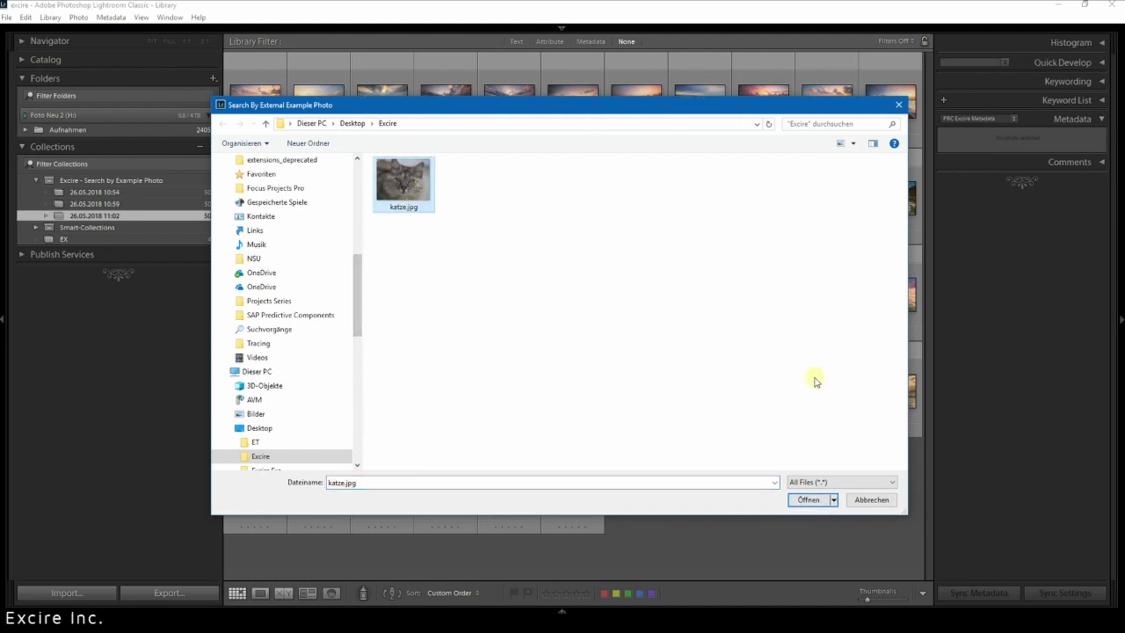
pyautogui.click(807, 499)
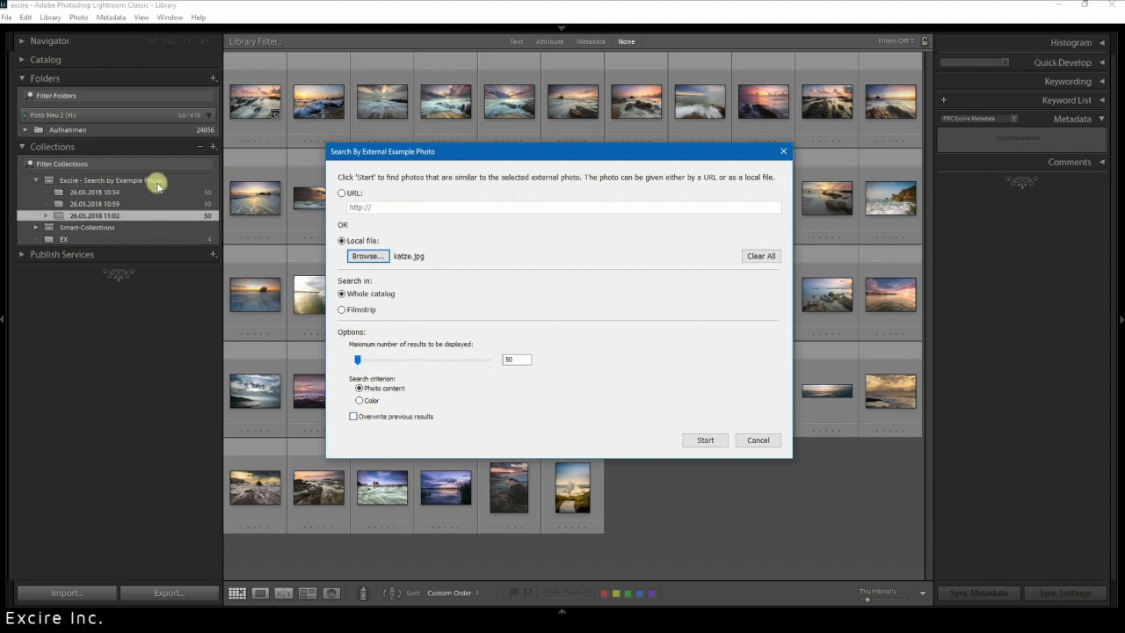
# - Tick Overwrite previous results and start the katze.jpg similarity search
pyautogui.click(355, 418)
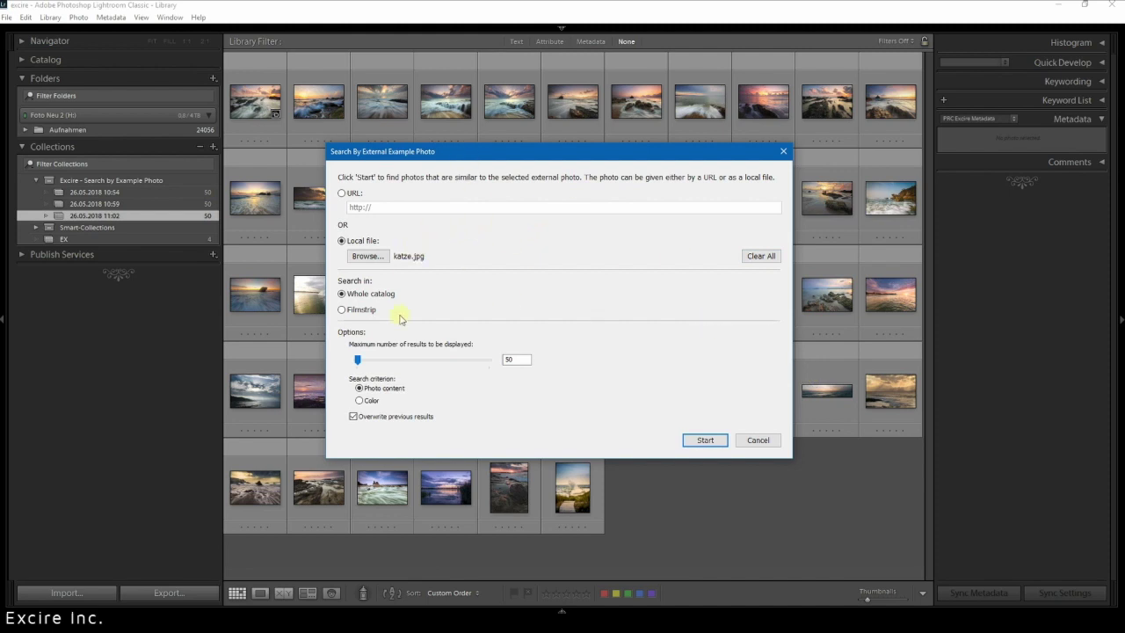
pyautogui.click(712, 441)
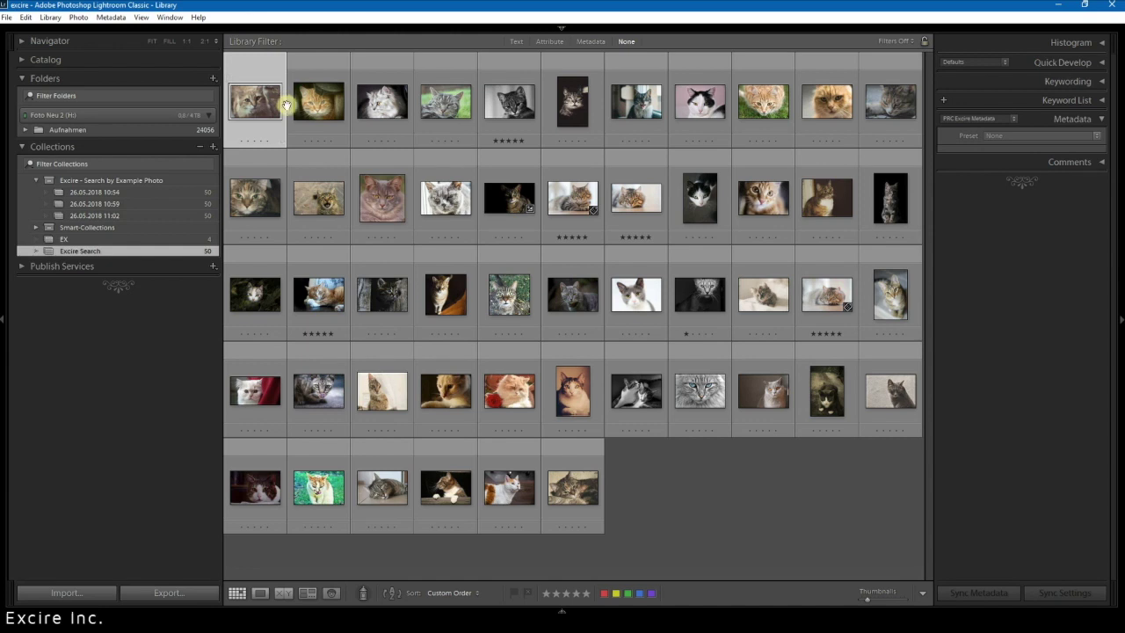
# - Show katze.jpg's folder in Explorer and shrink the window over the left side
pyautogui.click(149, 623)
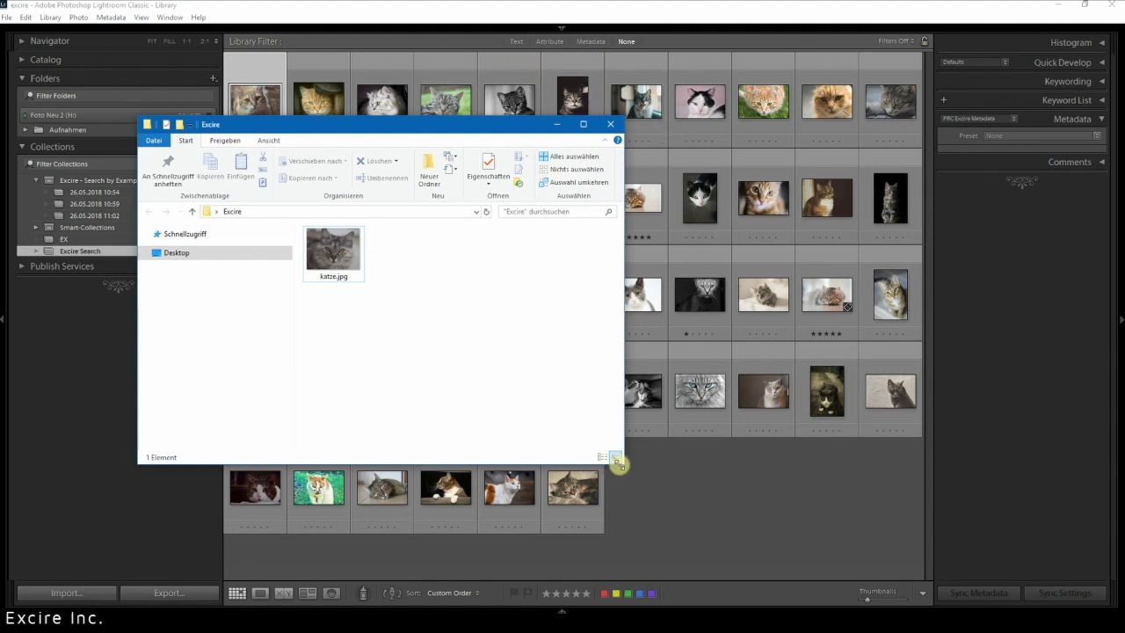
pyautogui.moveTo(623, 466); pyautogui.dragTo(393, 330)
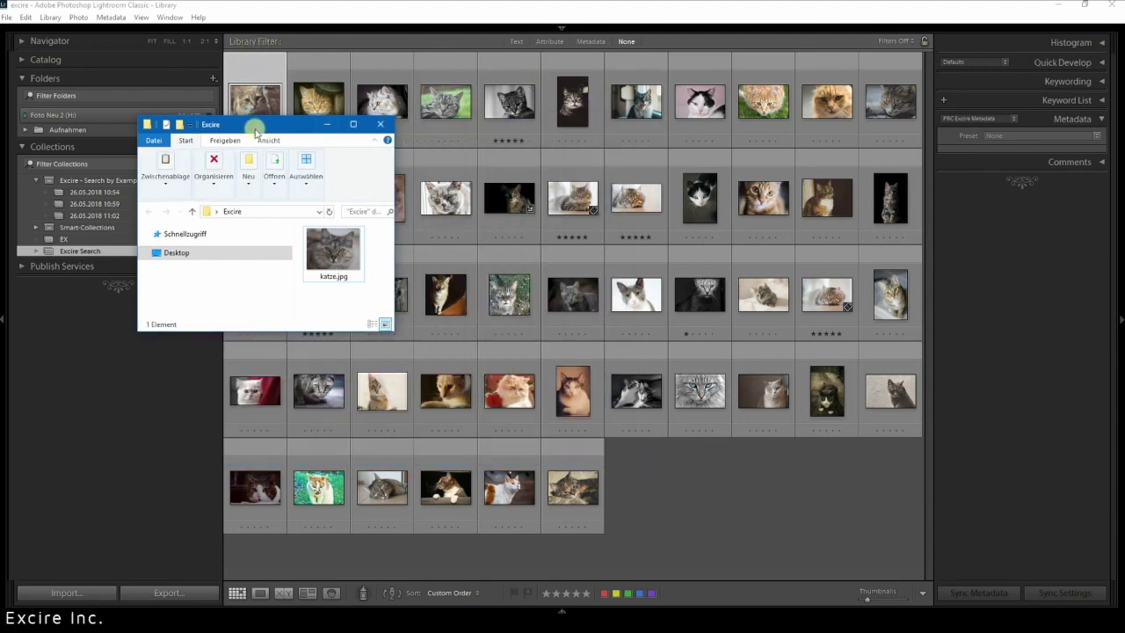
pyautogui.moveTo(251, 122); pyautogui.dragTo(106, 132)
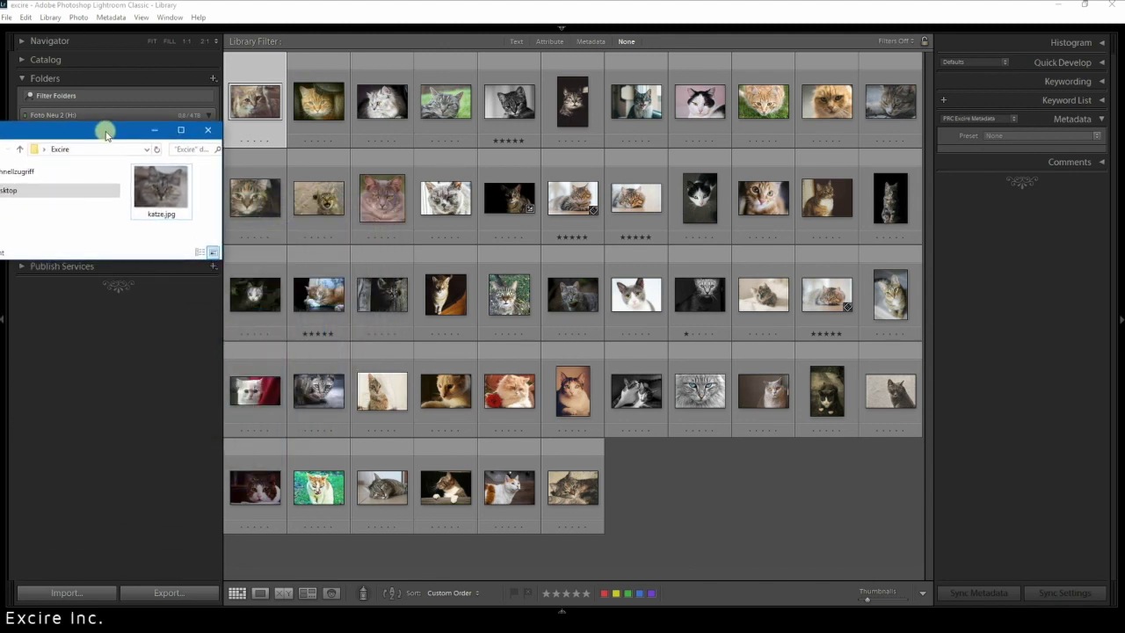
# - Drag katze.jpg onto the Lightroom grid and close the Explorer window
pyautogui.click(153, 187)
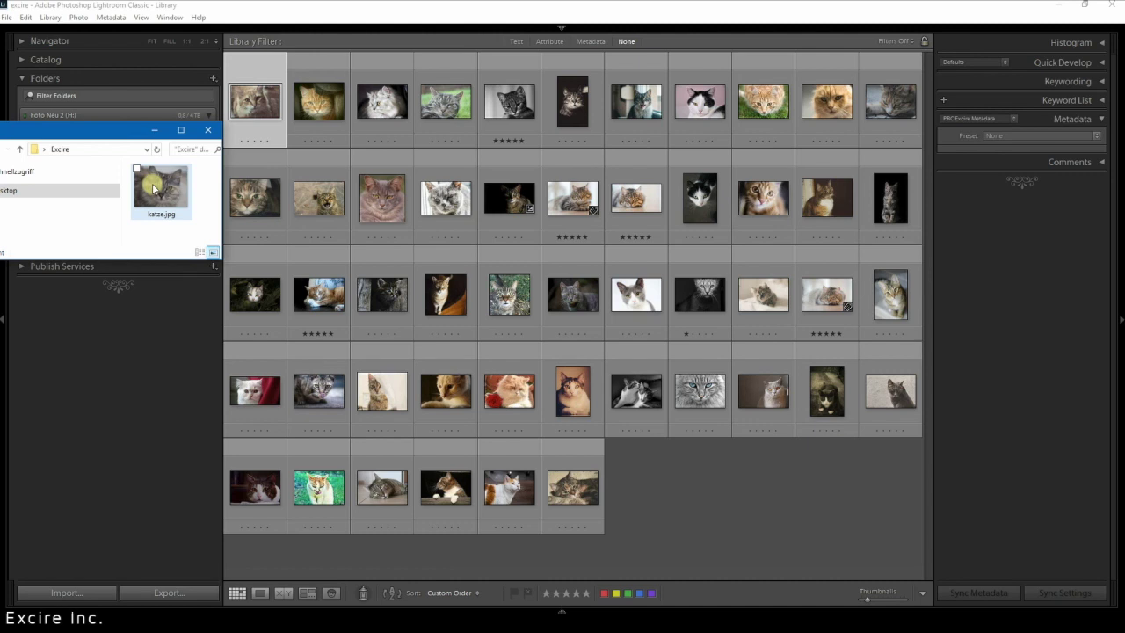
pyautogui.moveTo(153, 187); pyautogui.dragTo(646, 213)
pyautogui.click(207, 129)
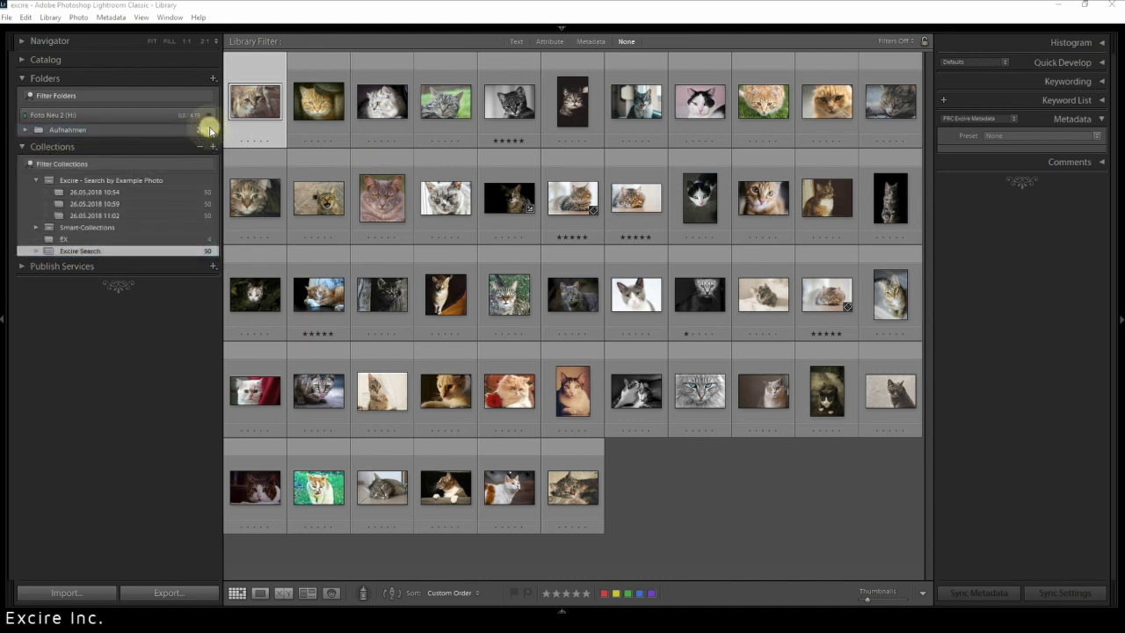
# - From the Excire Search collection, open Search by External Example Photo set to URL
pyautogui.click(85, 252)
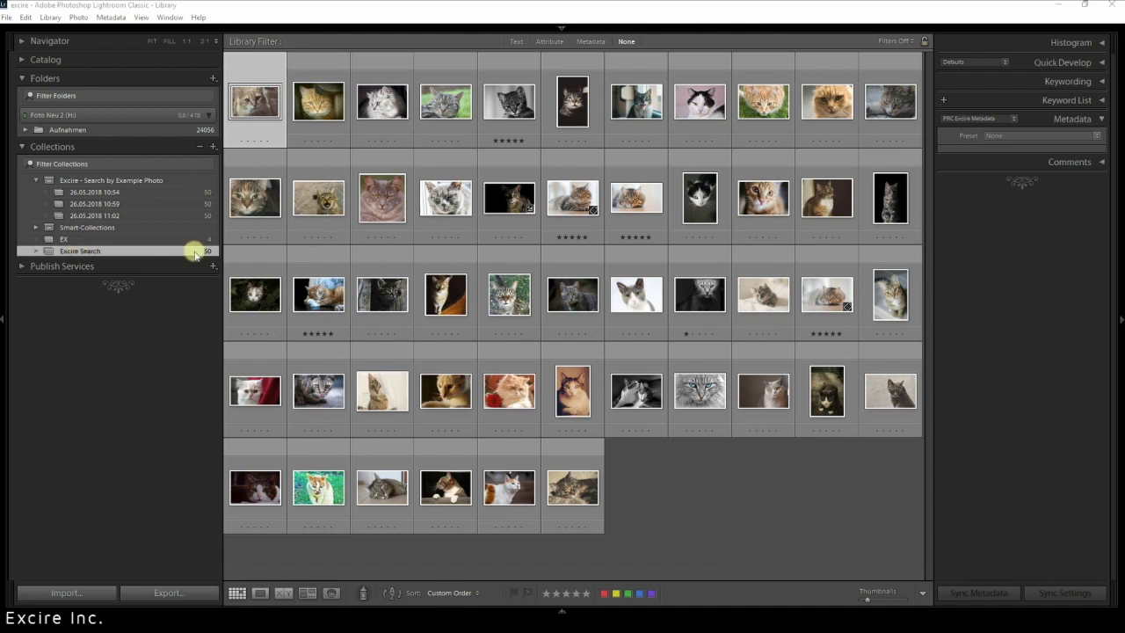
pyautogui.click(50, 17)
pyautogui.moveTo(163, 400)
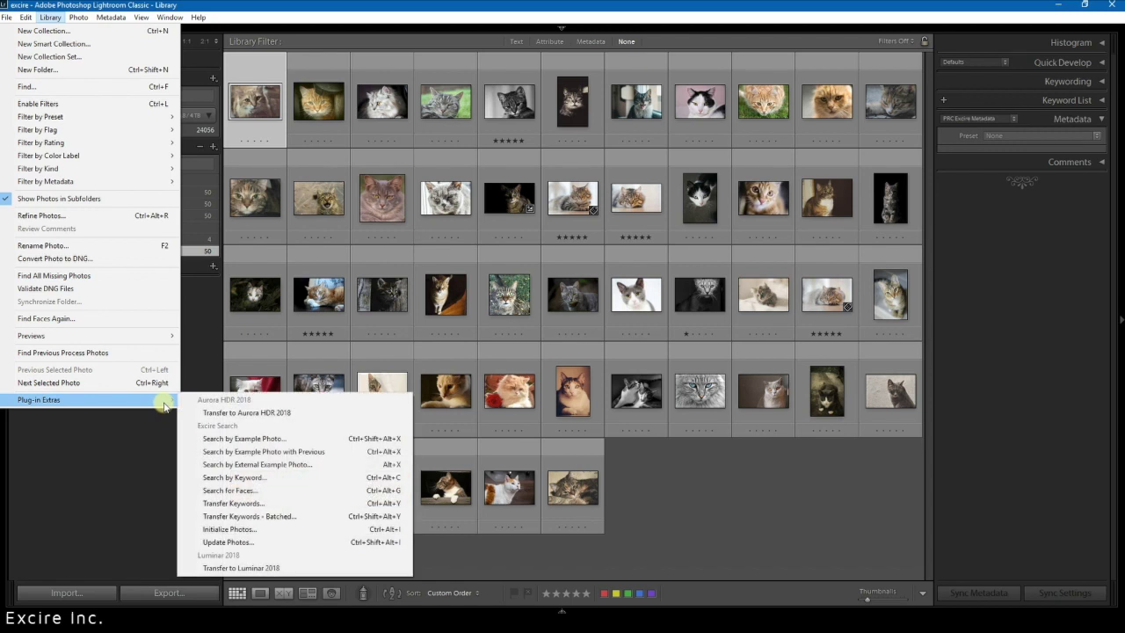
pyautogui.click(302, 464)
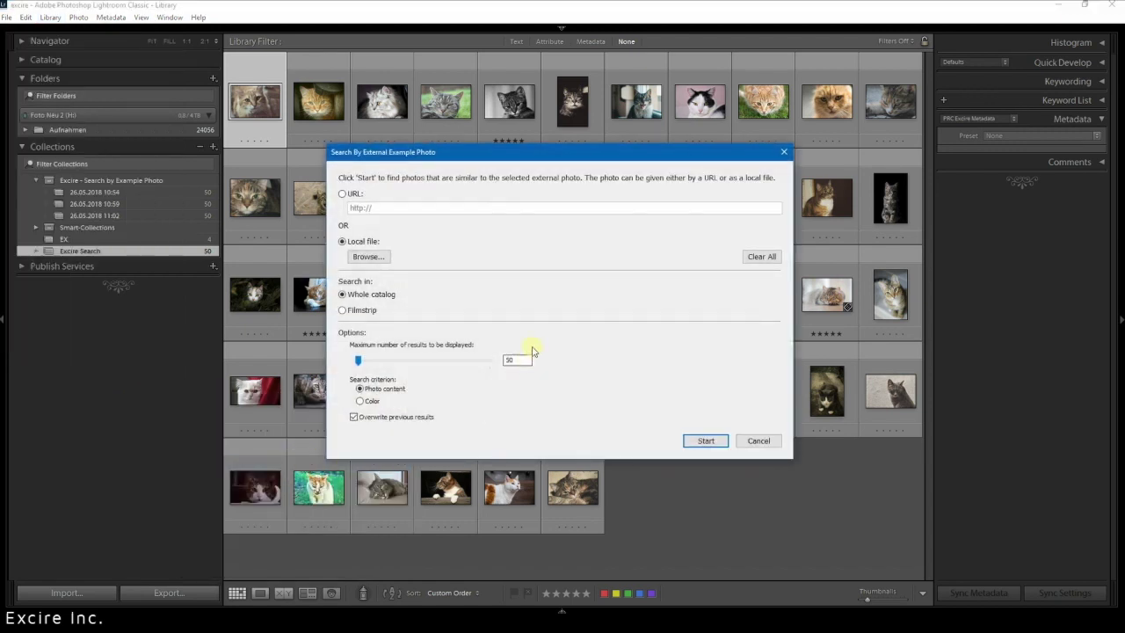
pyautogui.click(343, 195)
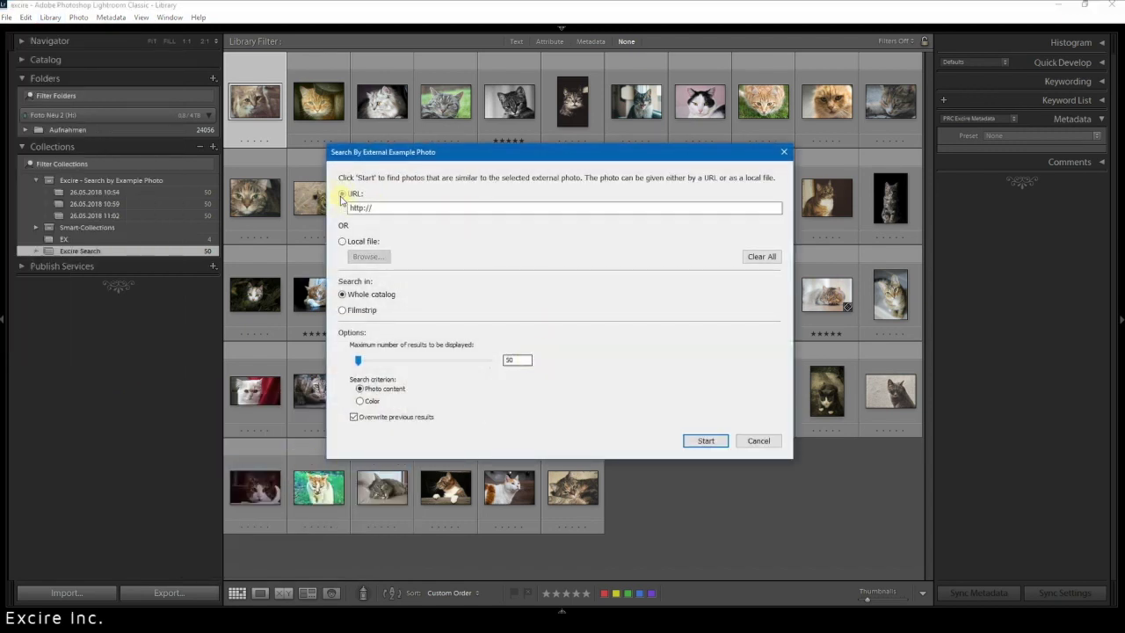
# - In Vivaldi, open the green forest photo harz_02a.jpg in its own window
pyautogui.moveTo(345, 626)
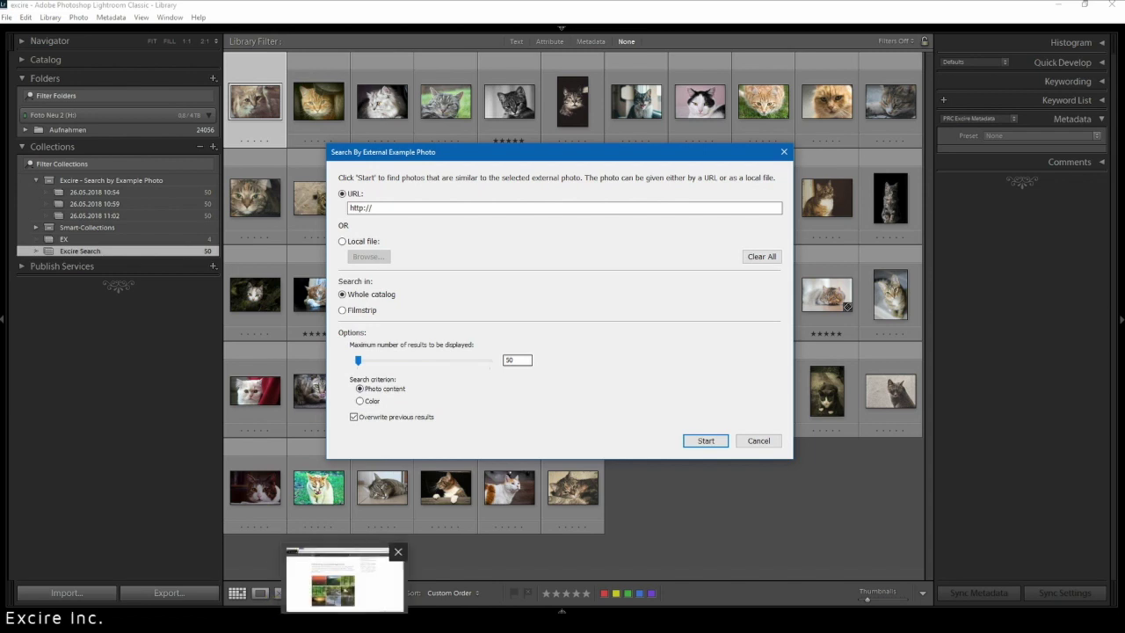
pyautogui.click(345, 580)
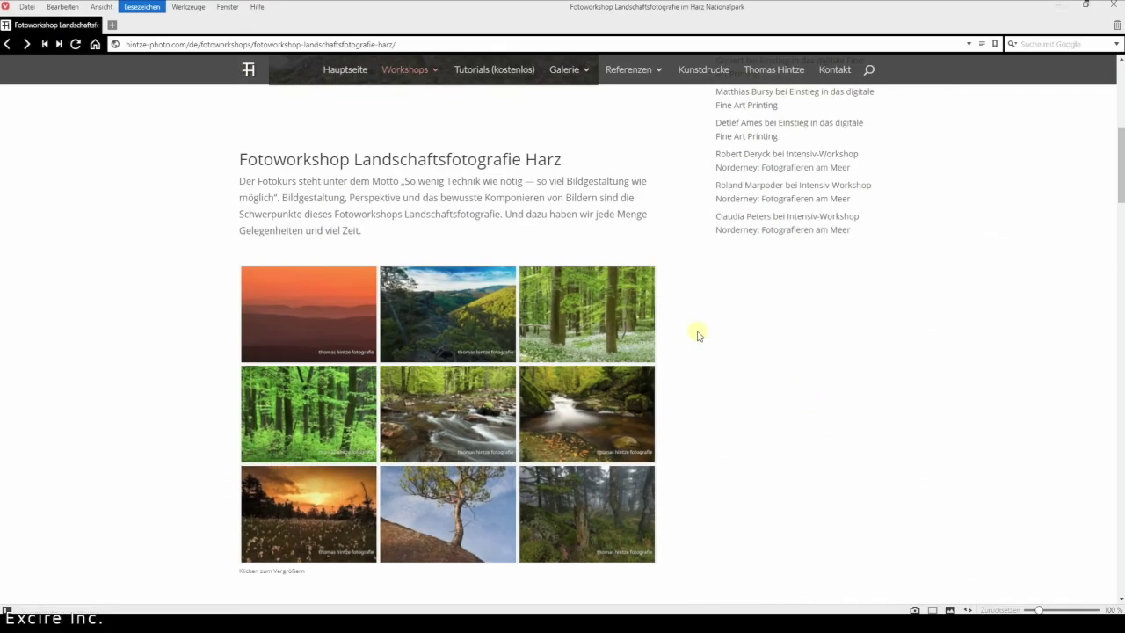
pyautogui.click(572, 320)
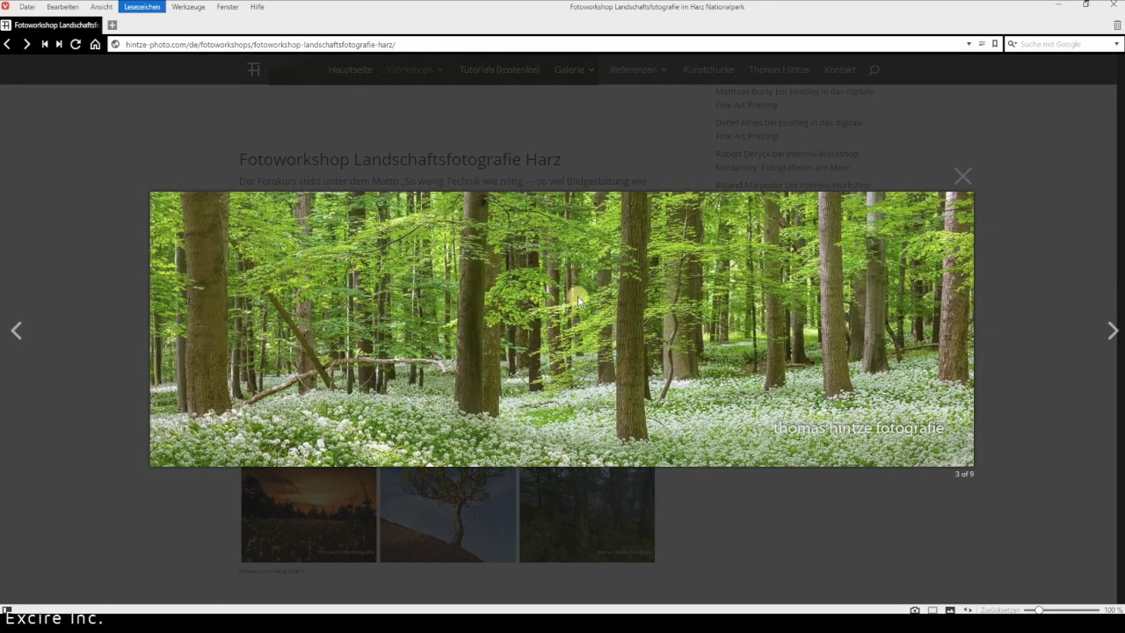
pyautogui.rightClick(578, 299)
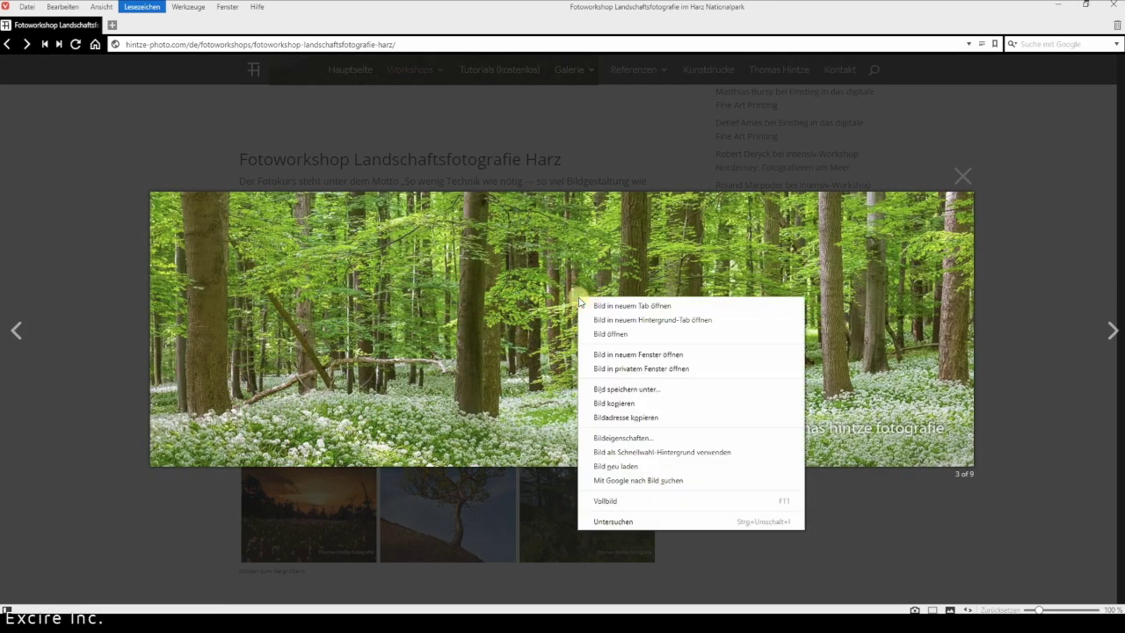
pyautogui.click(614, 356)
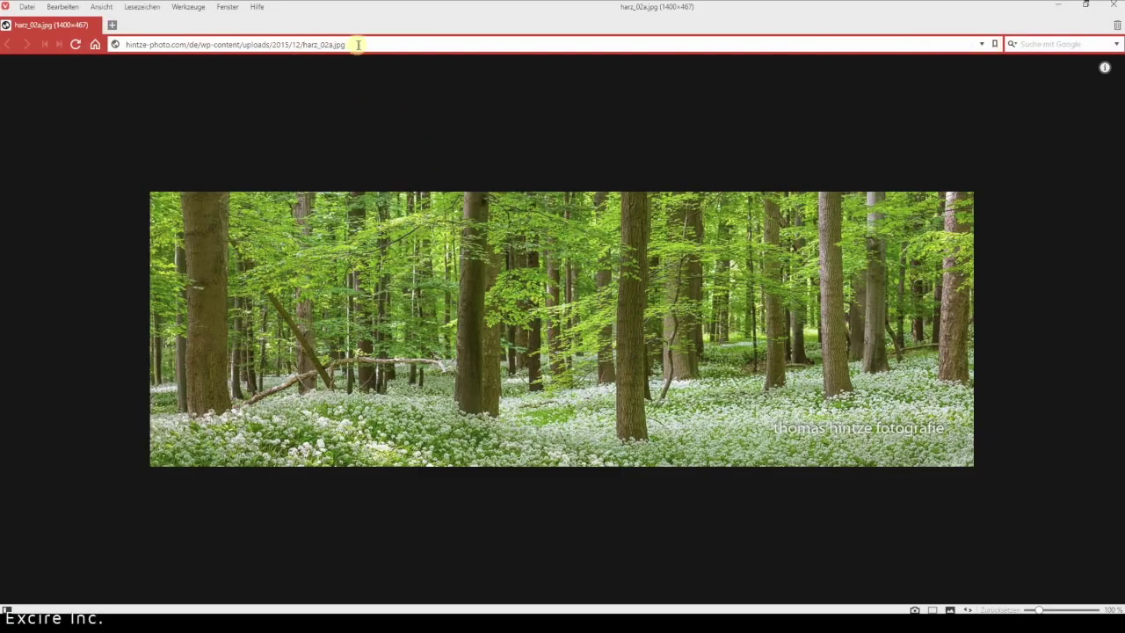
# - Select the harz_02a.jpg image address and switch back to Lightroom
pyautogui.moveTo(358, 44); pyautogui.dragTo(115, 44)
pyautogui.hotkey('ctrl', 'c')
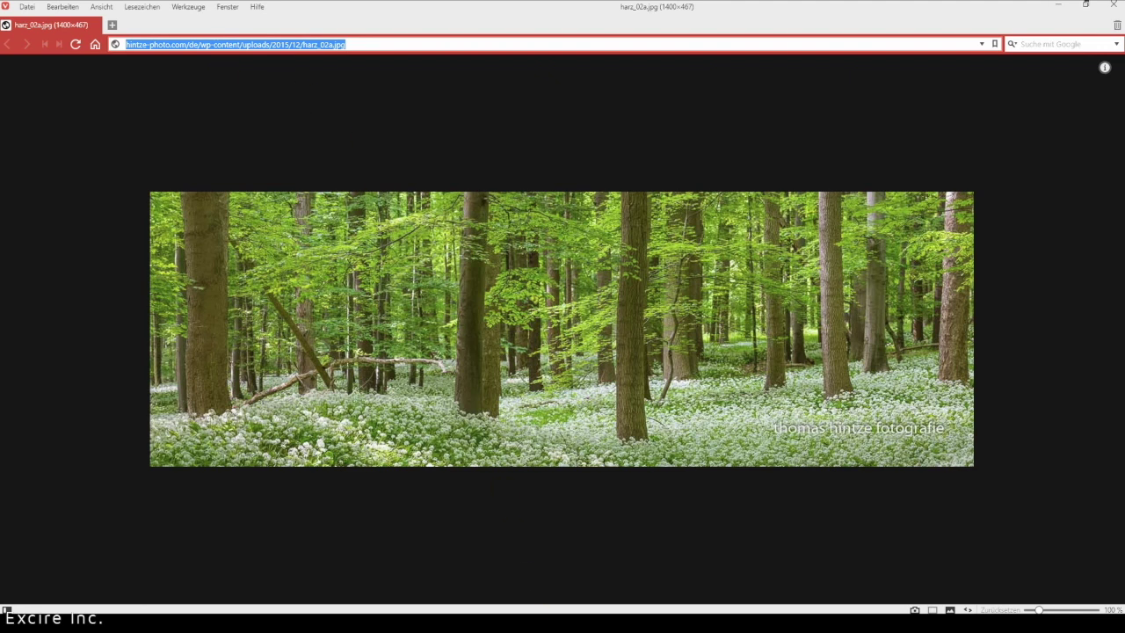
pyautogui.moveTo(519, 619)
pyautogui.click(517, 578)
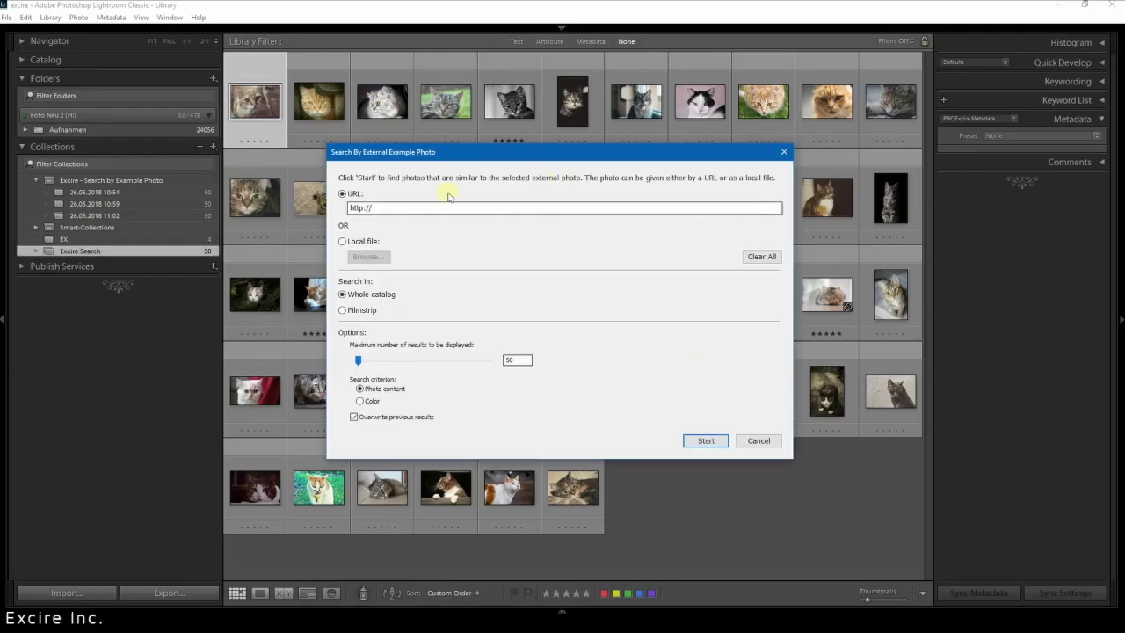
# - Paste the harz_02a.jpg address into the URL field and set maximum results to 45
pyautogui.hotkey('ctrl', 'v')
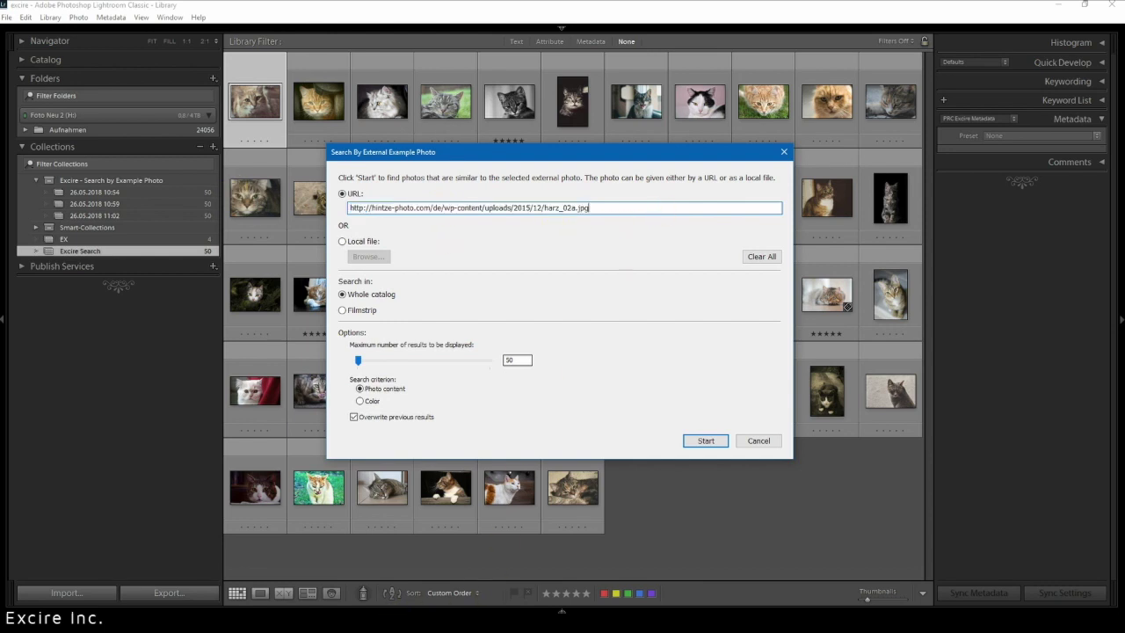
pyautogui.hotkey('alt', 'Tab')
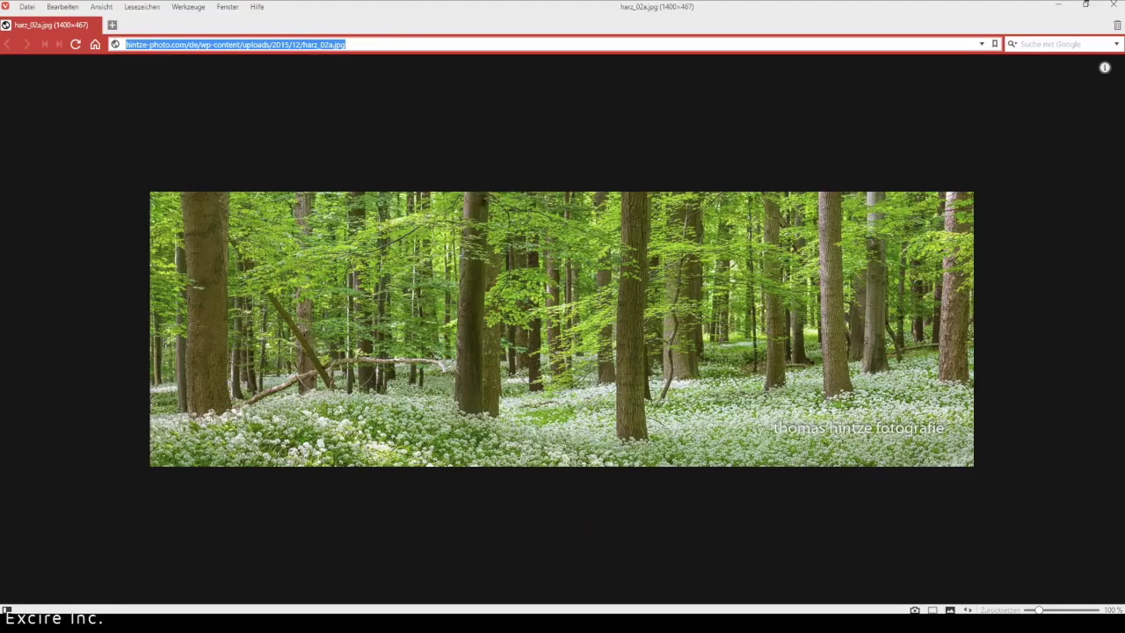
pyautogui.hotkey('alt', 'Tab')
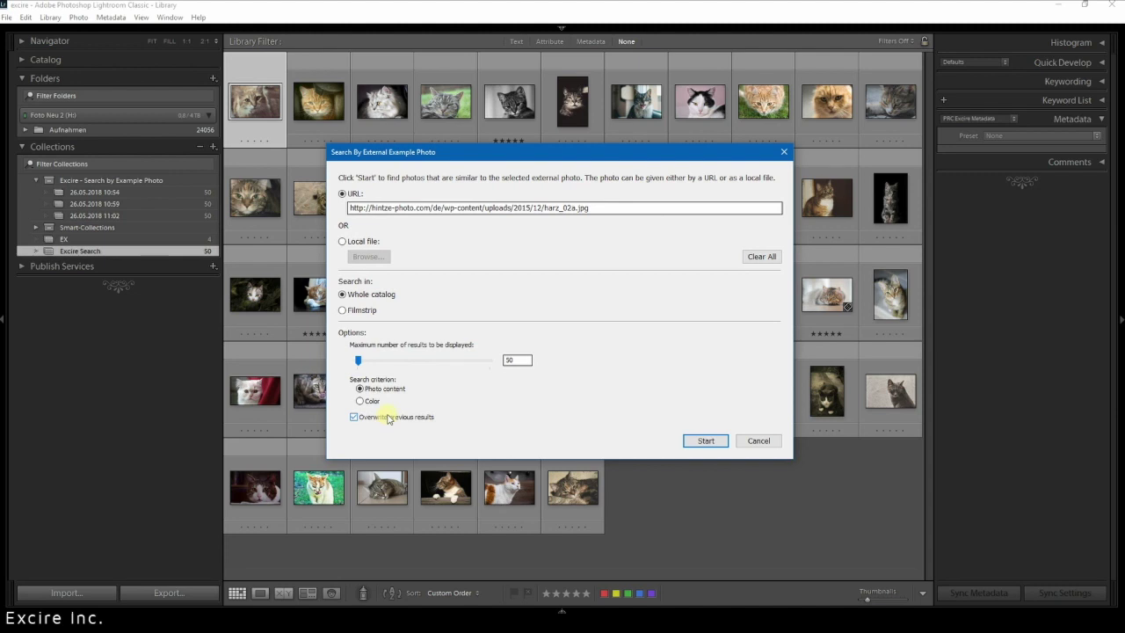
pyautogui.press('Tab')
pyautogui.write('45')
# - Start the URL-based search to fetch 45 similar forest photos
pyautogui.click(706, 441)
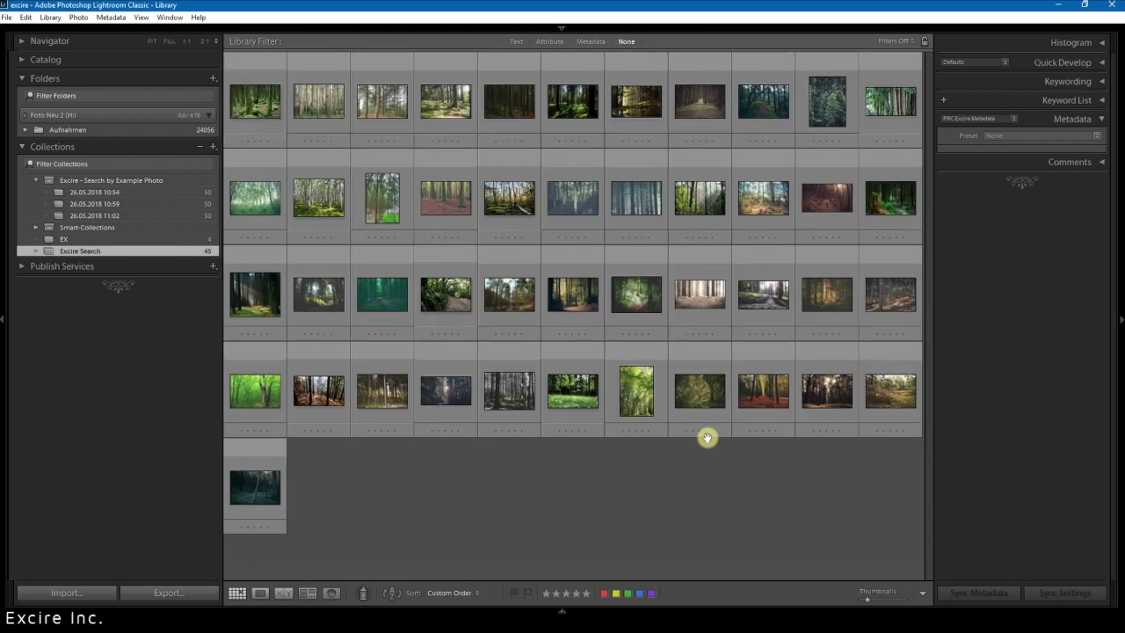